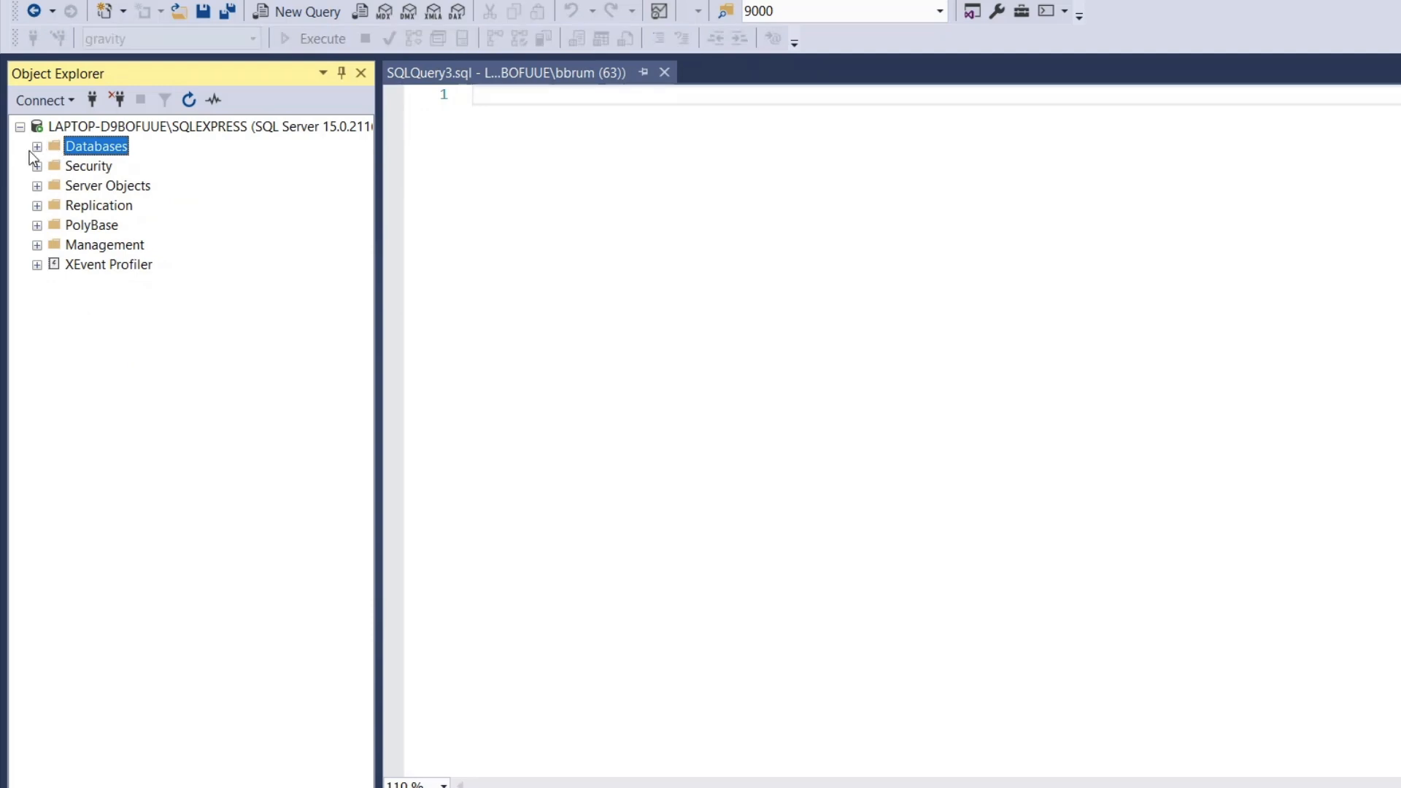
# Start the data export wizard for the gravity database and proceed past its welcome page.
pyautogui.click(37, 147)
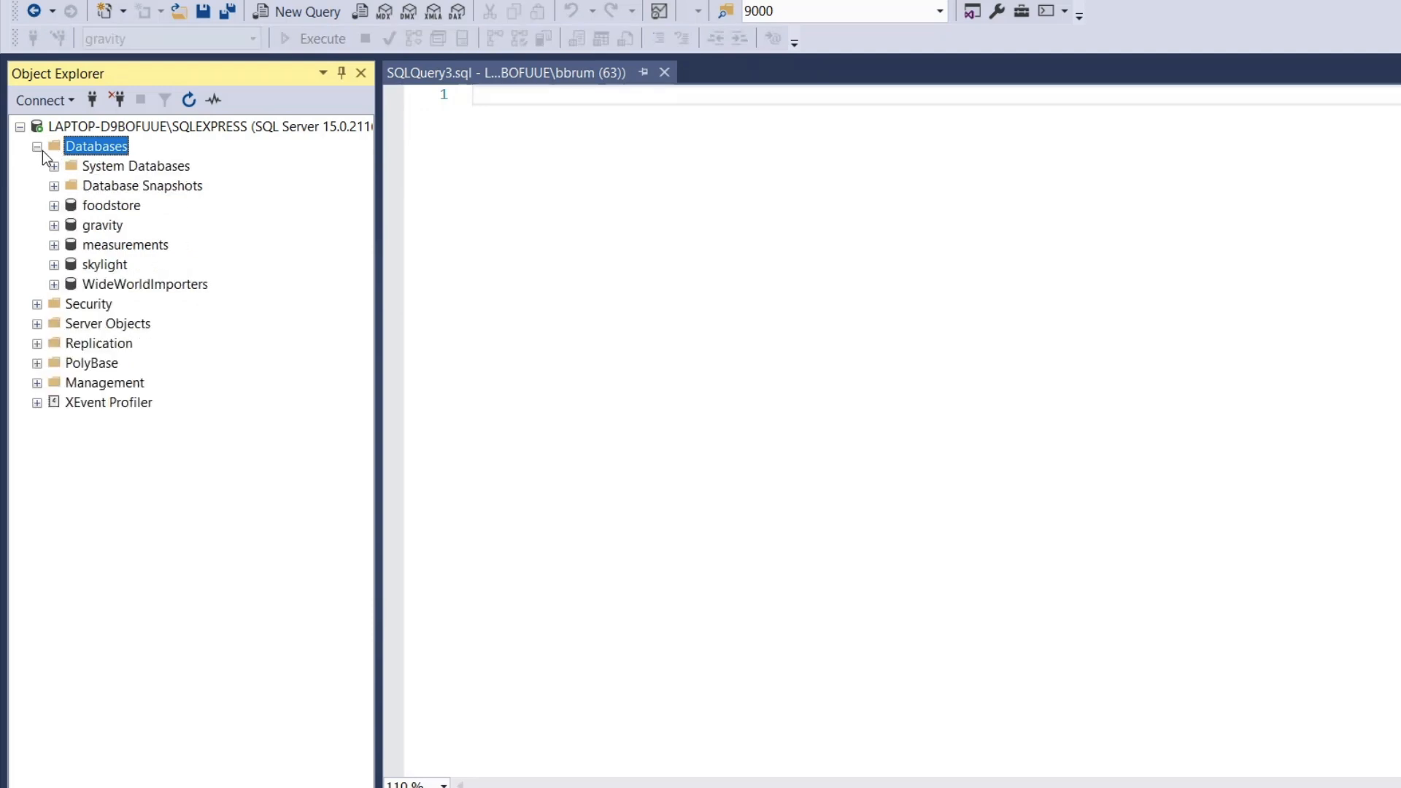
pyautogui.rightClick(98, 226)
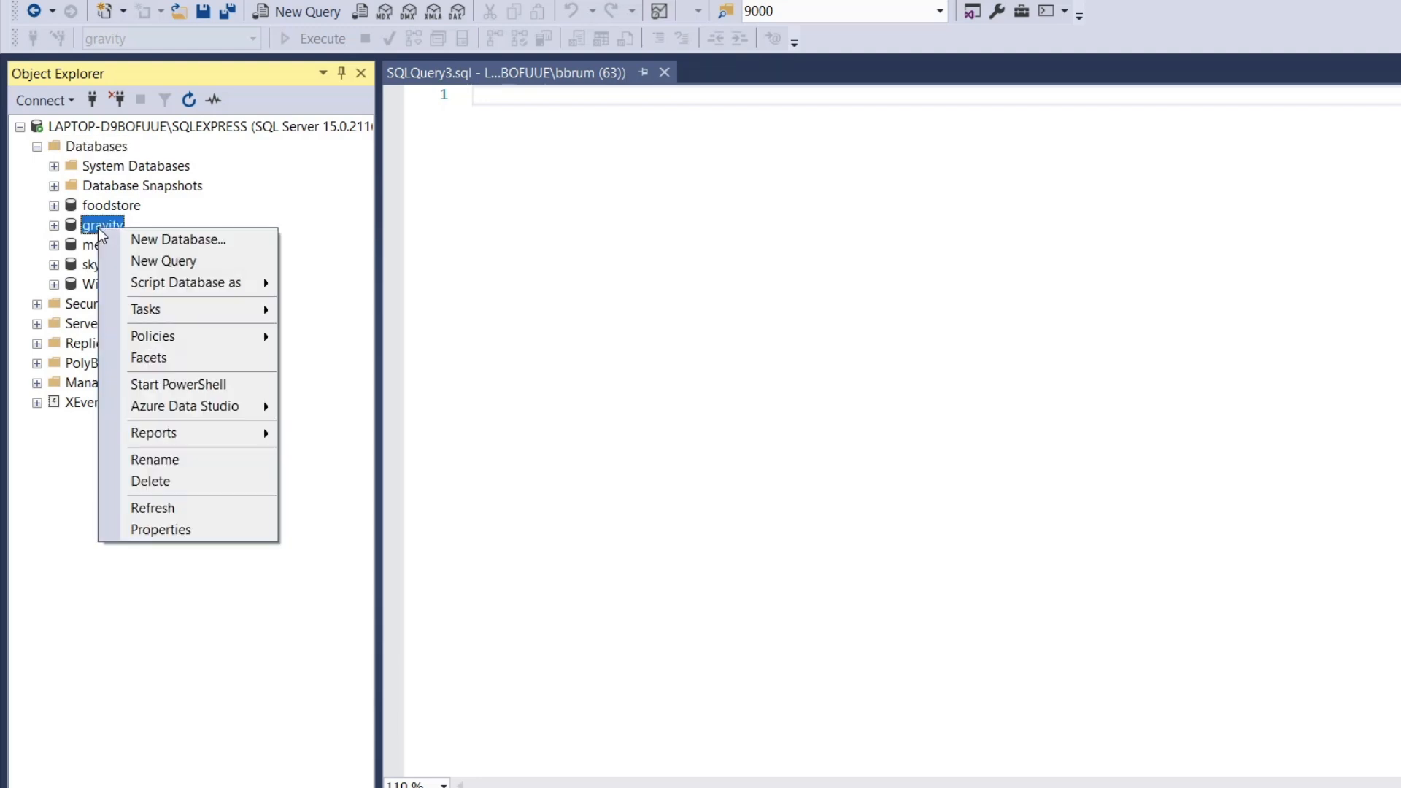
pyautogui.moveTo(234, 309)
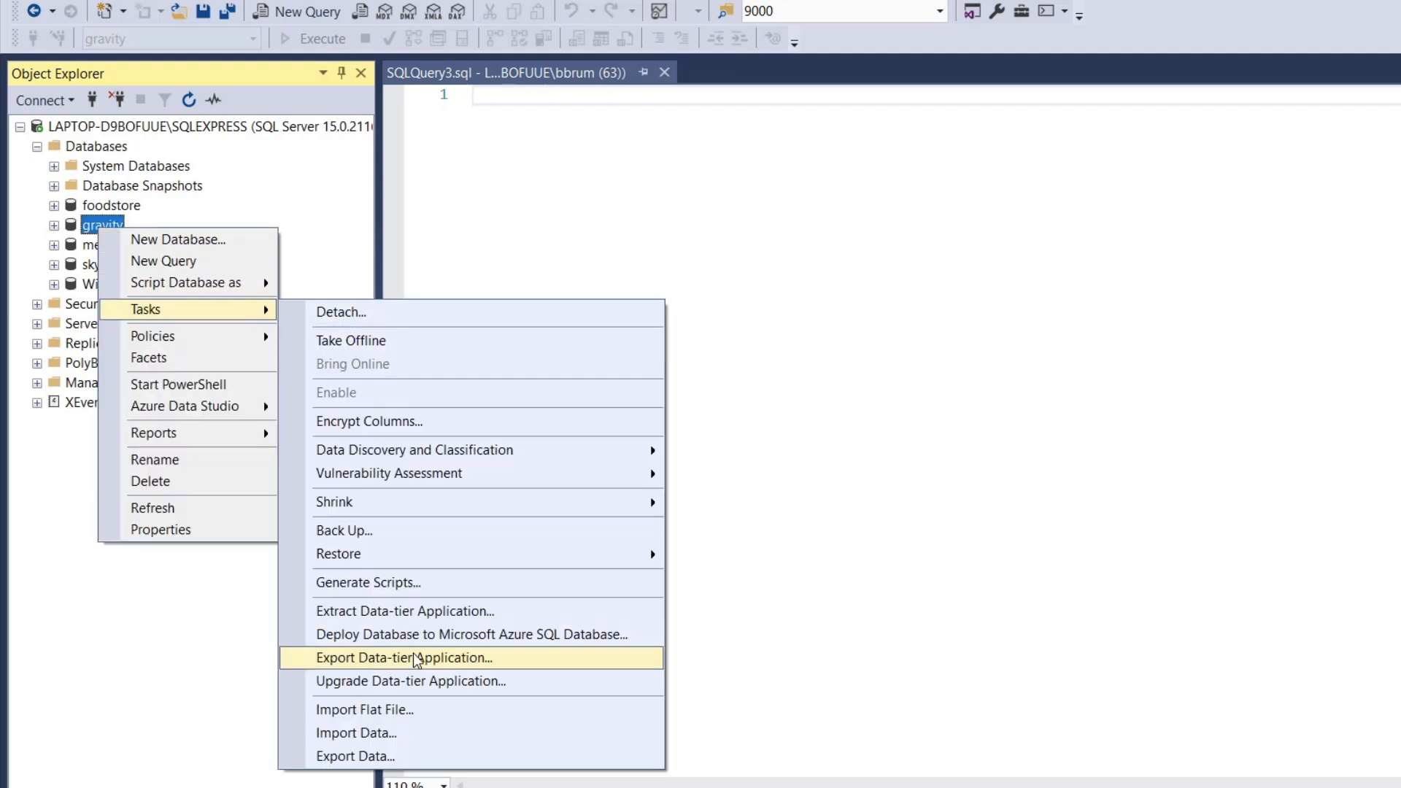
pyautogui.click(438, 762)
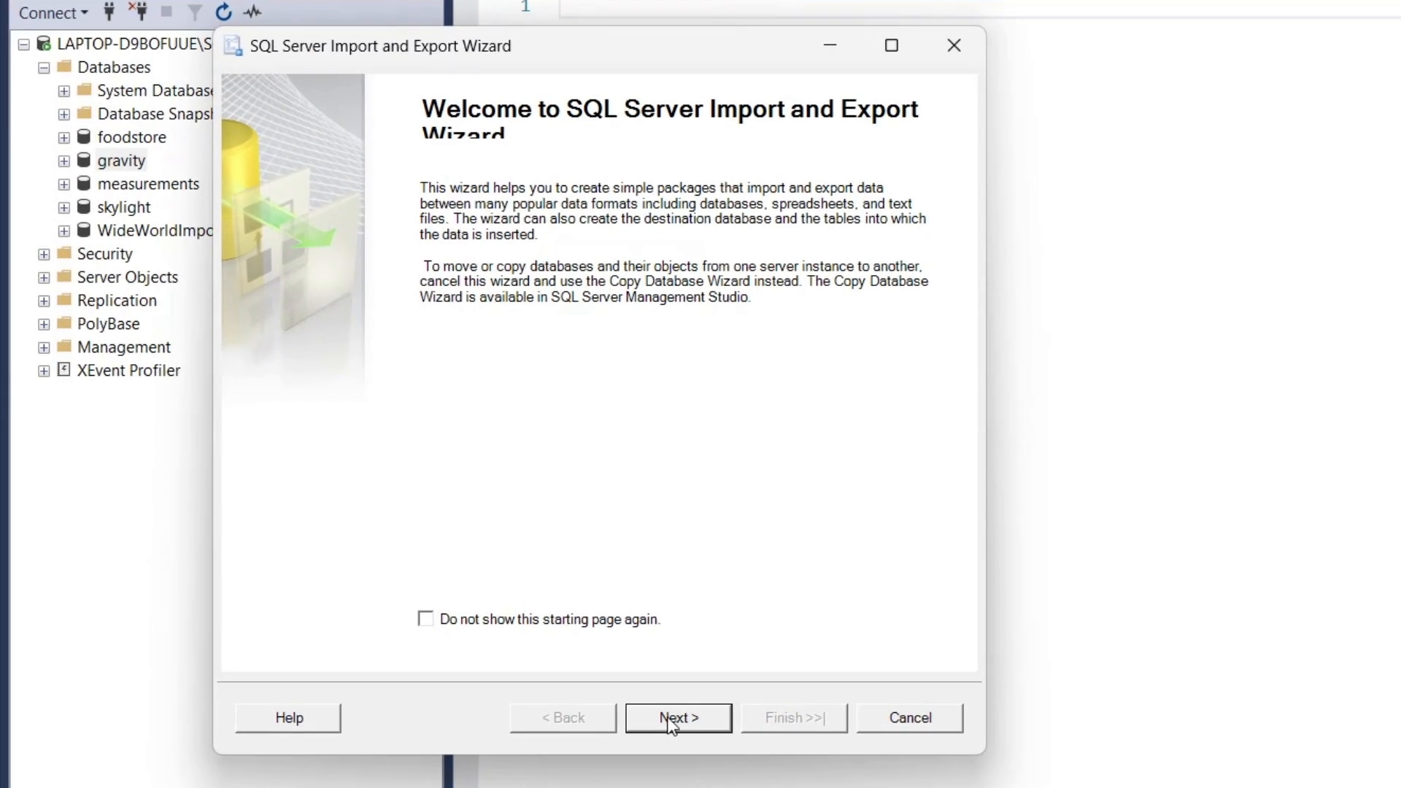
pyautogui.click(673, 718)
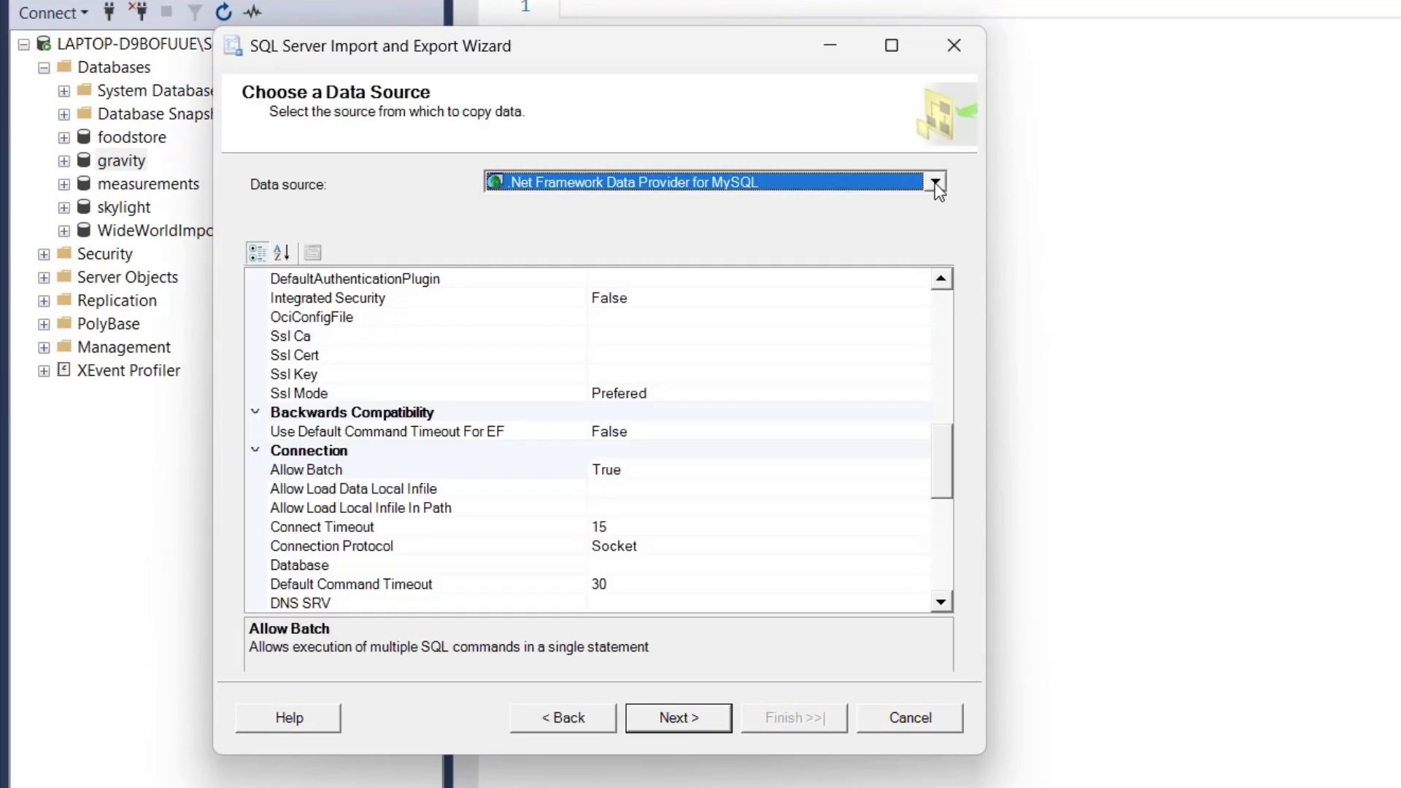
# Choose SQL Server Native Client 11.0 as the data source, keeping Windows Authentication and the gravity database.
pyautogui.click(936, 184)
pyautogui.scroll(-2, 741, 291)
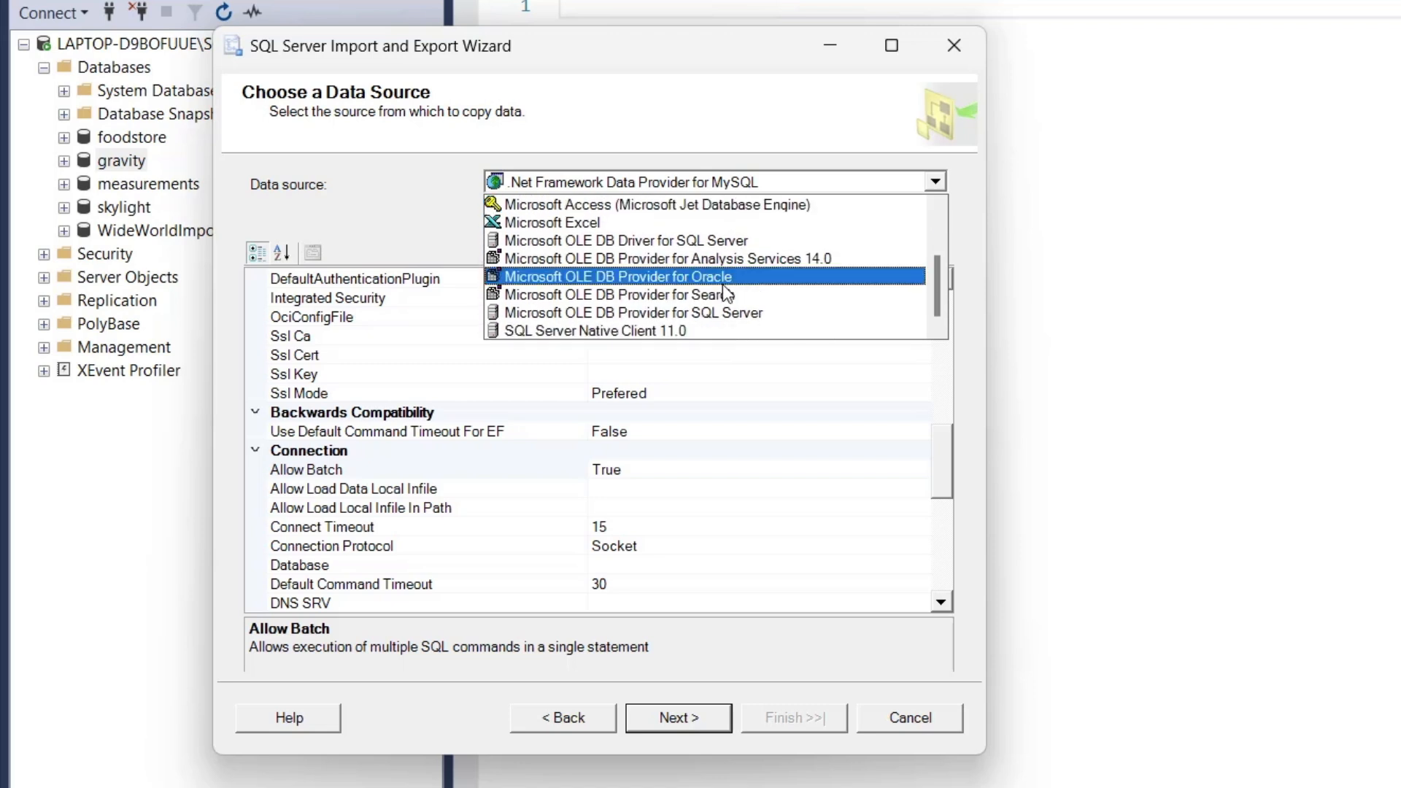
pyautogui.click(704, 331)
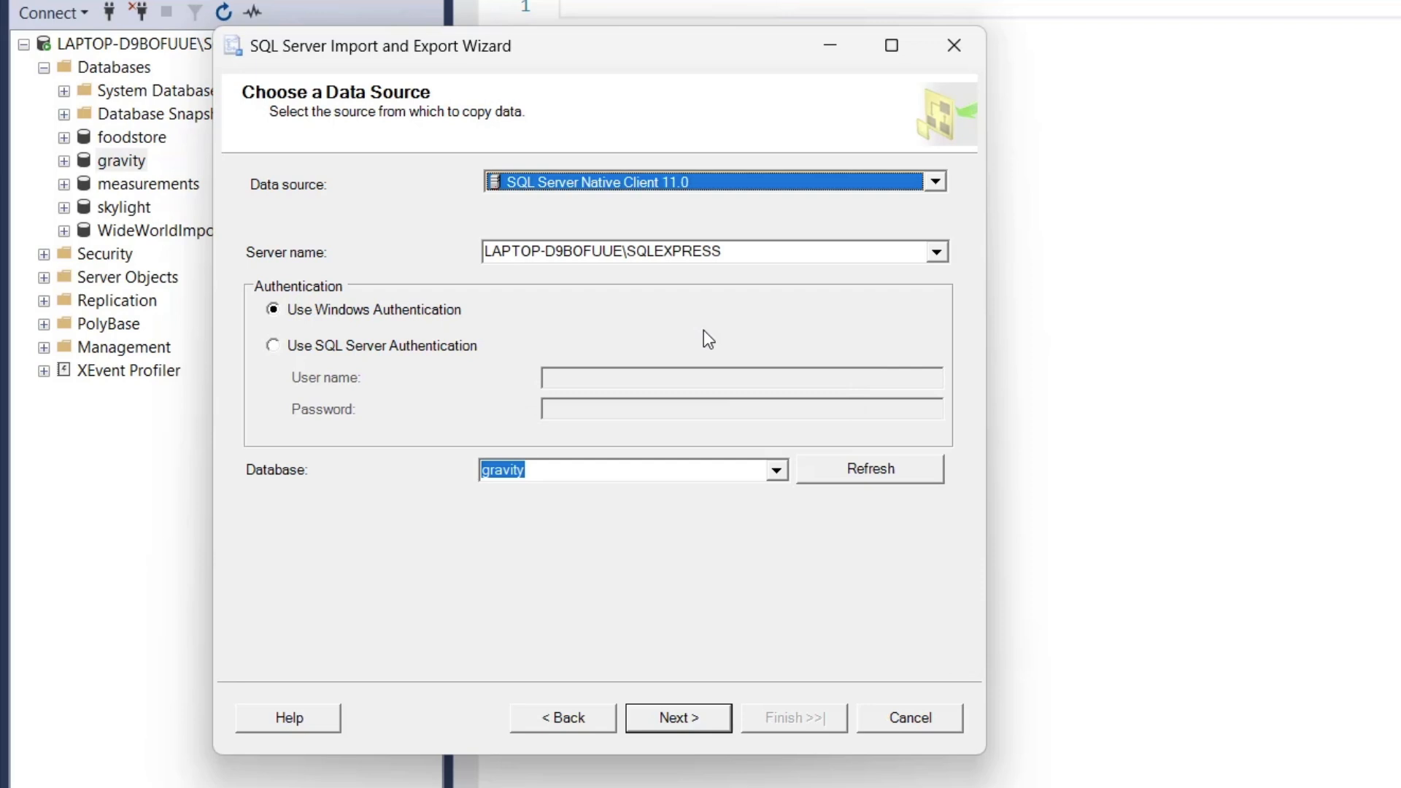
pyautogui.click(683, 716)
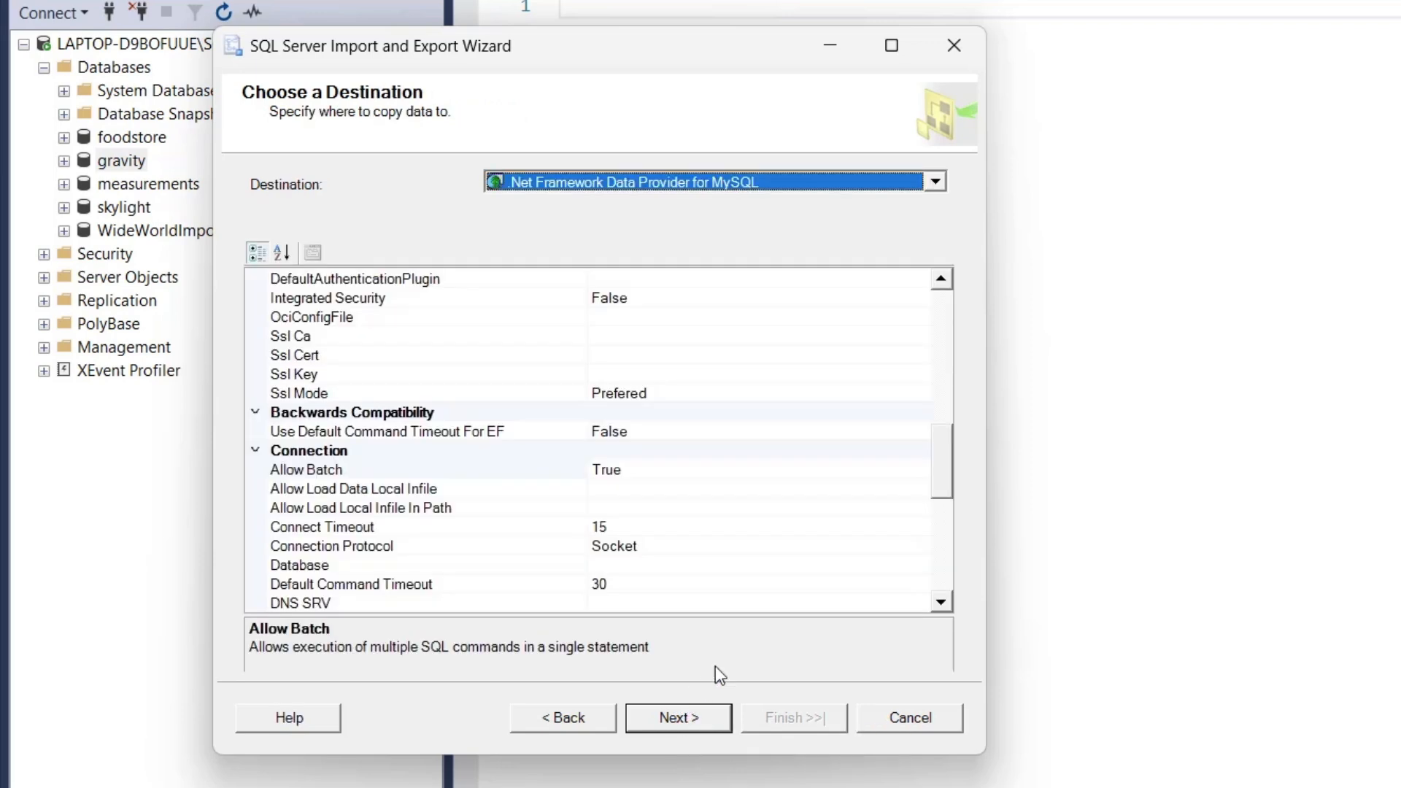
# Set the export destination to Microsoft Excel, with a file named "book records" in the Documents folder.
pyautogui.click(712, 179)
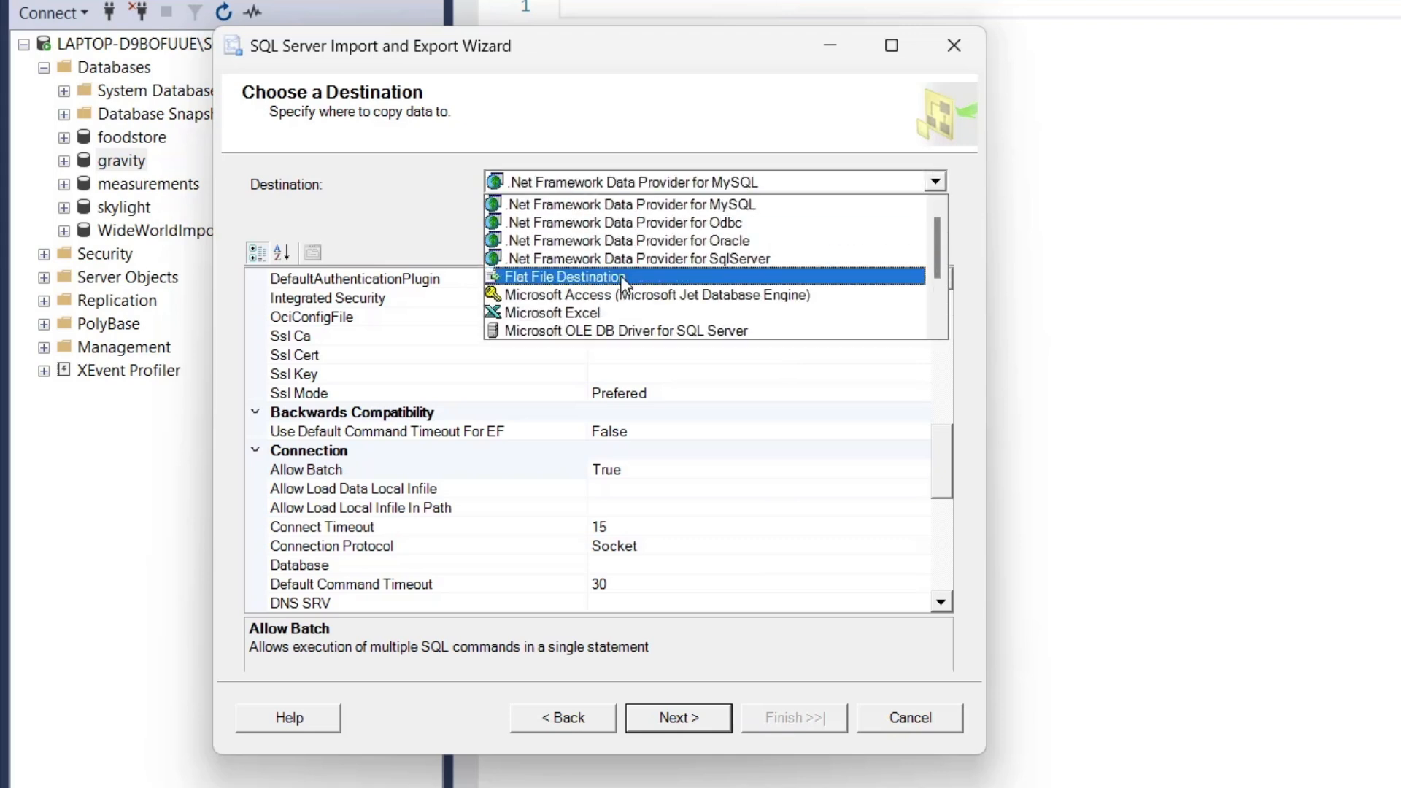
pyautogui.click(631, 312)
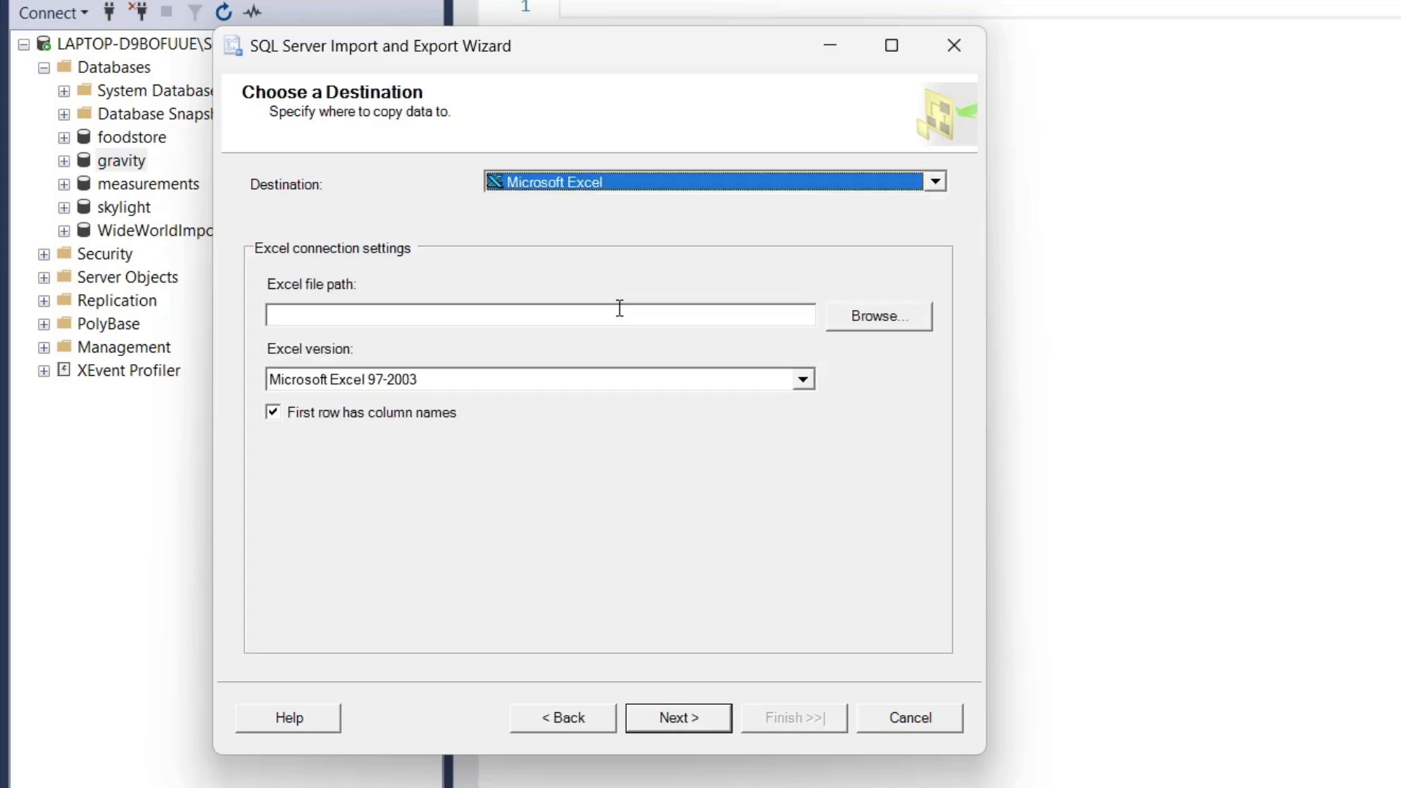
pyautogui.click(899, 316)
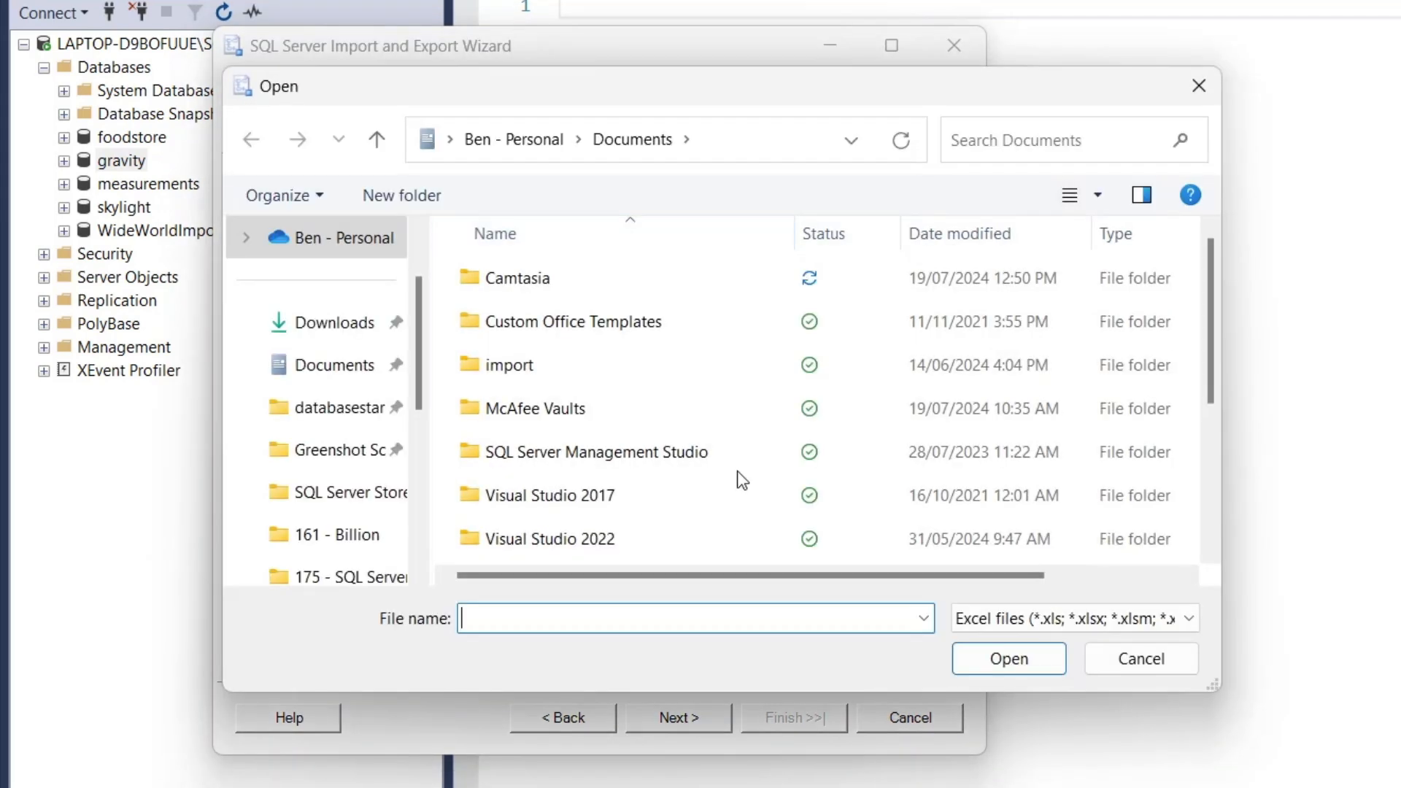
pyautogui.write('book rea')
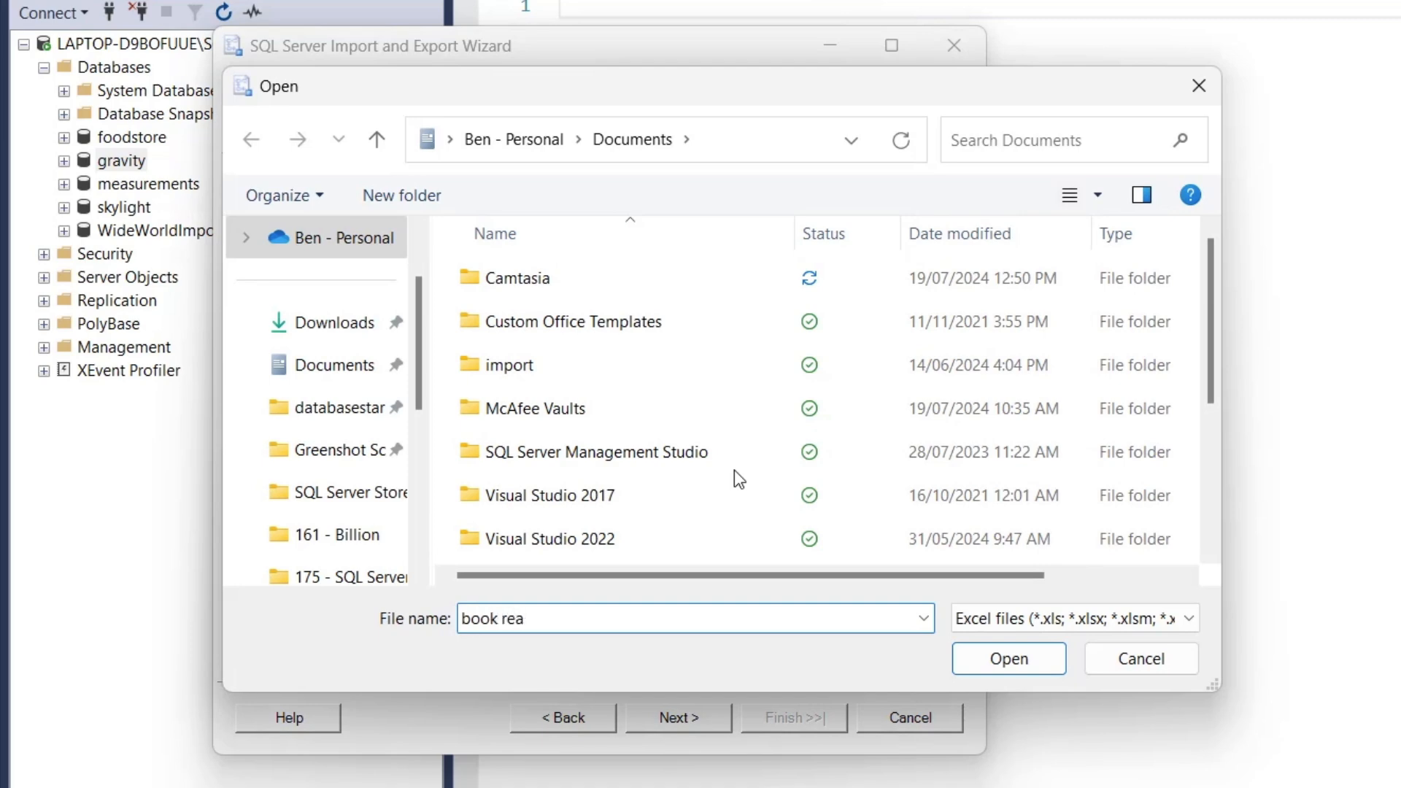
pyautogui.press('BackSpace')
pyautogui.write('cords')
pyautogui.click(1009, 661)
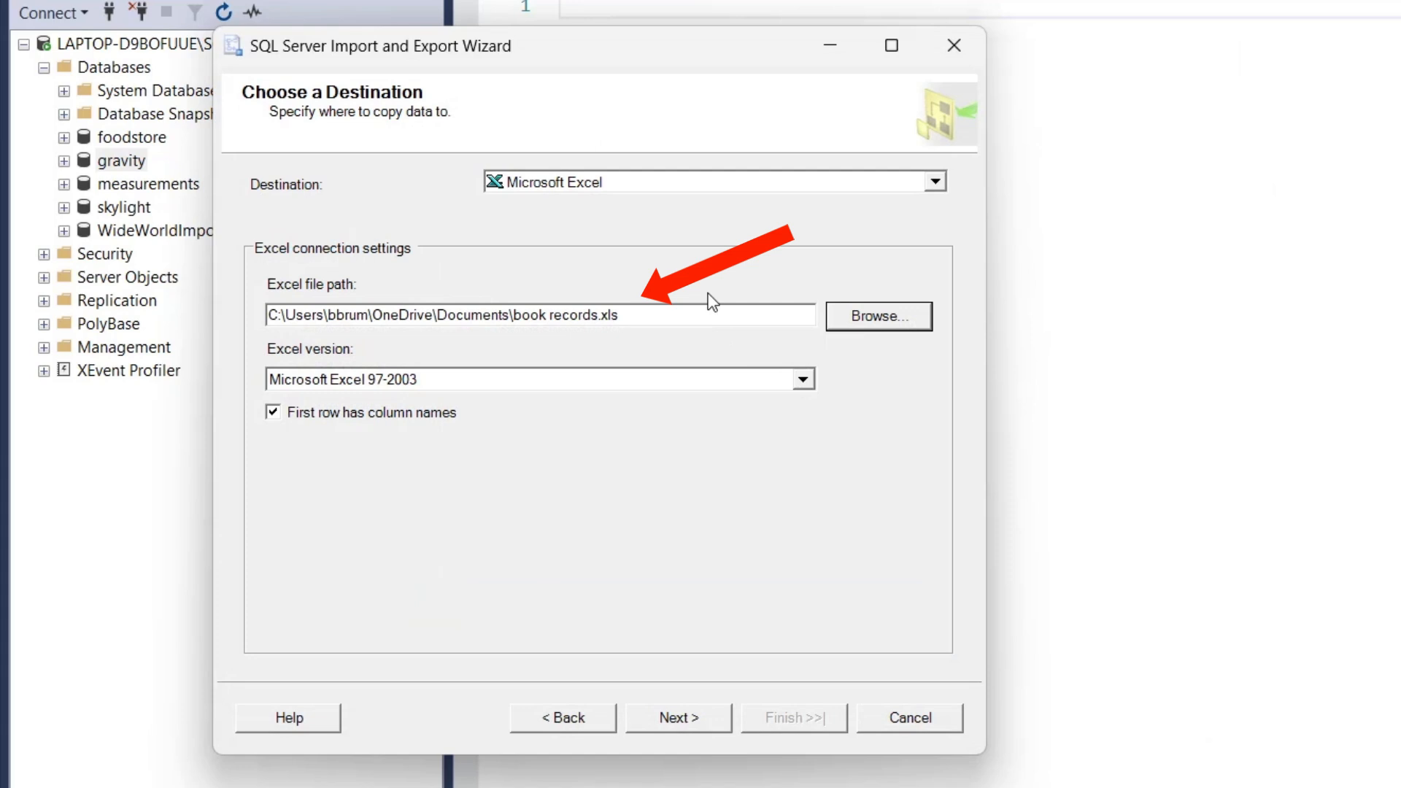
# Try to continue the export with the Excel version set to Microsoft Excel 2016.
pyautogui.click(469, 392)
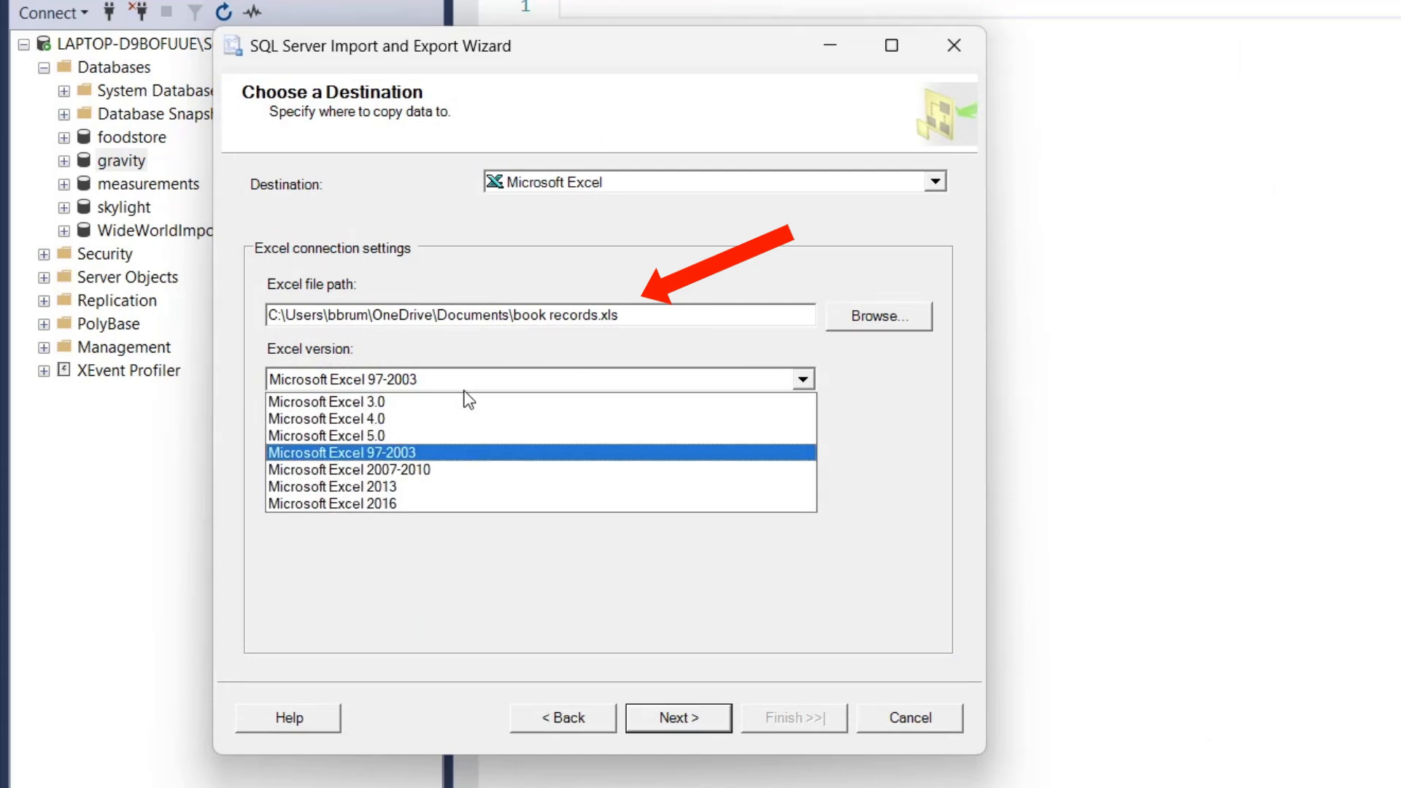
pyautogui.click(423, 504)
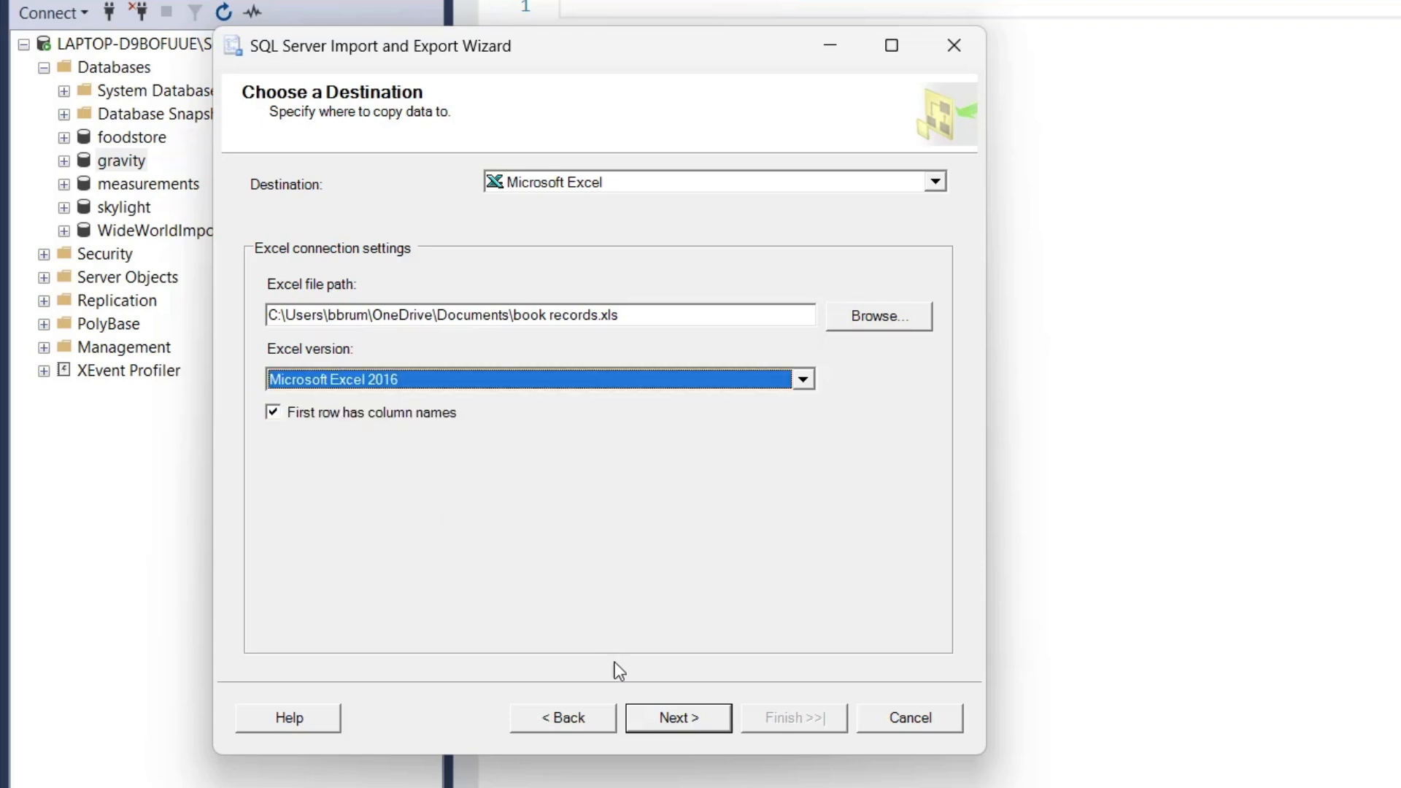
pyautogui.click(672, 719)
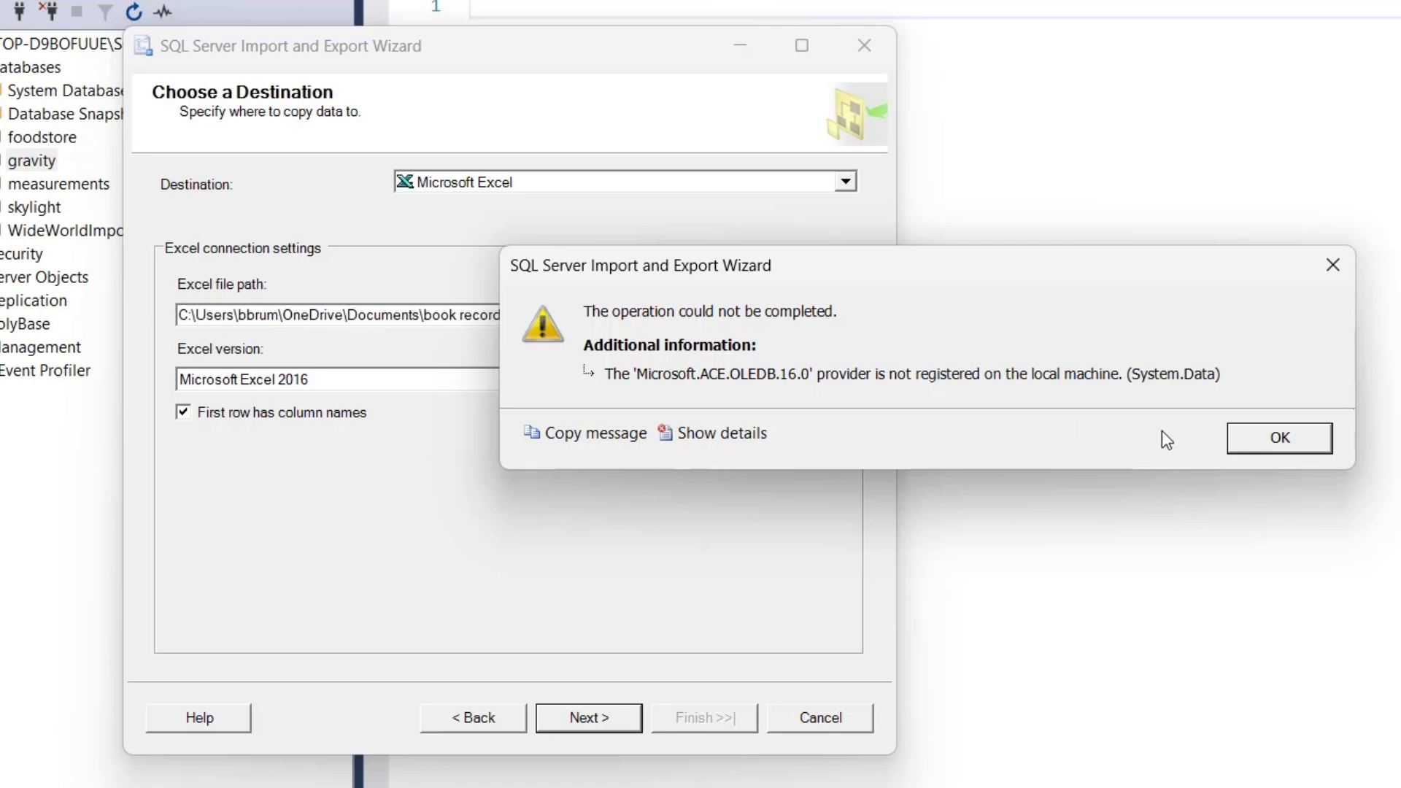
pyautogui.click(1278, 438)
# Set the destination's Excel version to Microsoft Excel 97-2003 and continue to the copy options.
pyautogui.click(364, 378)
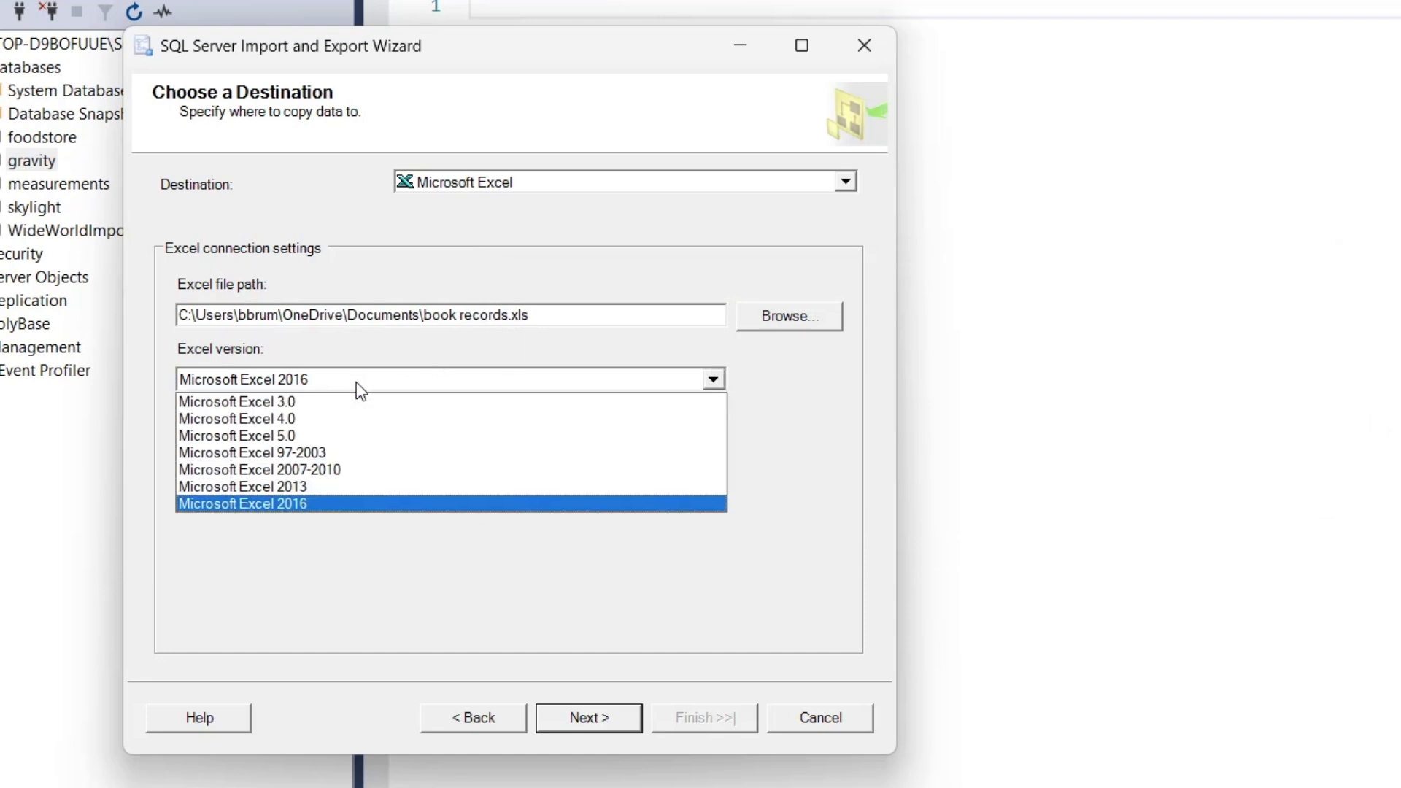
pyautogui.click(394, 453)
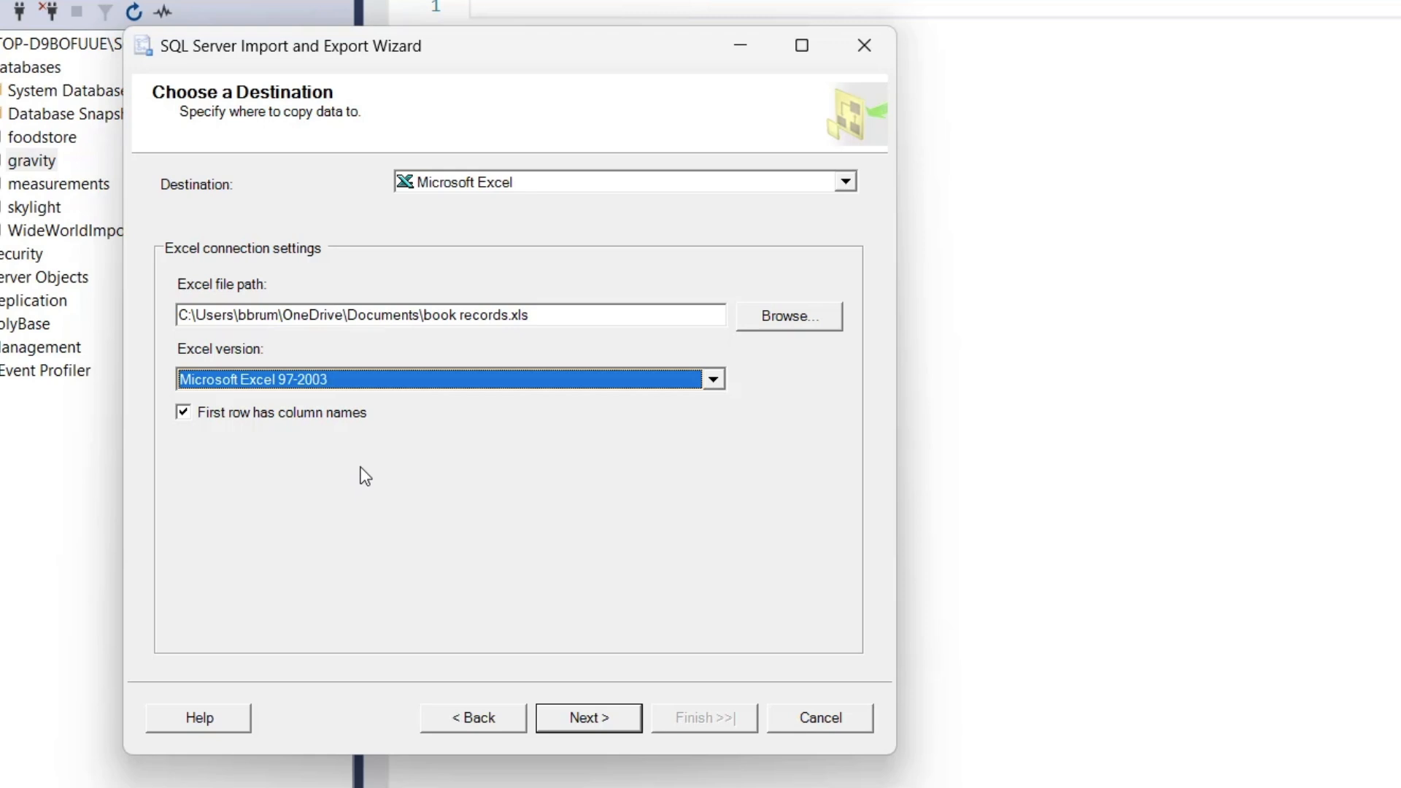
pyautogui.click(571, 717)
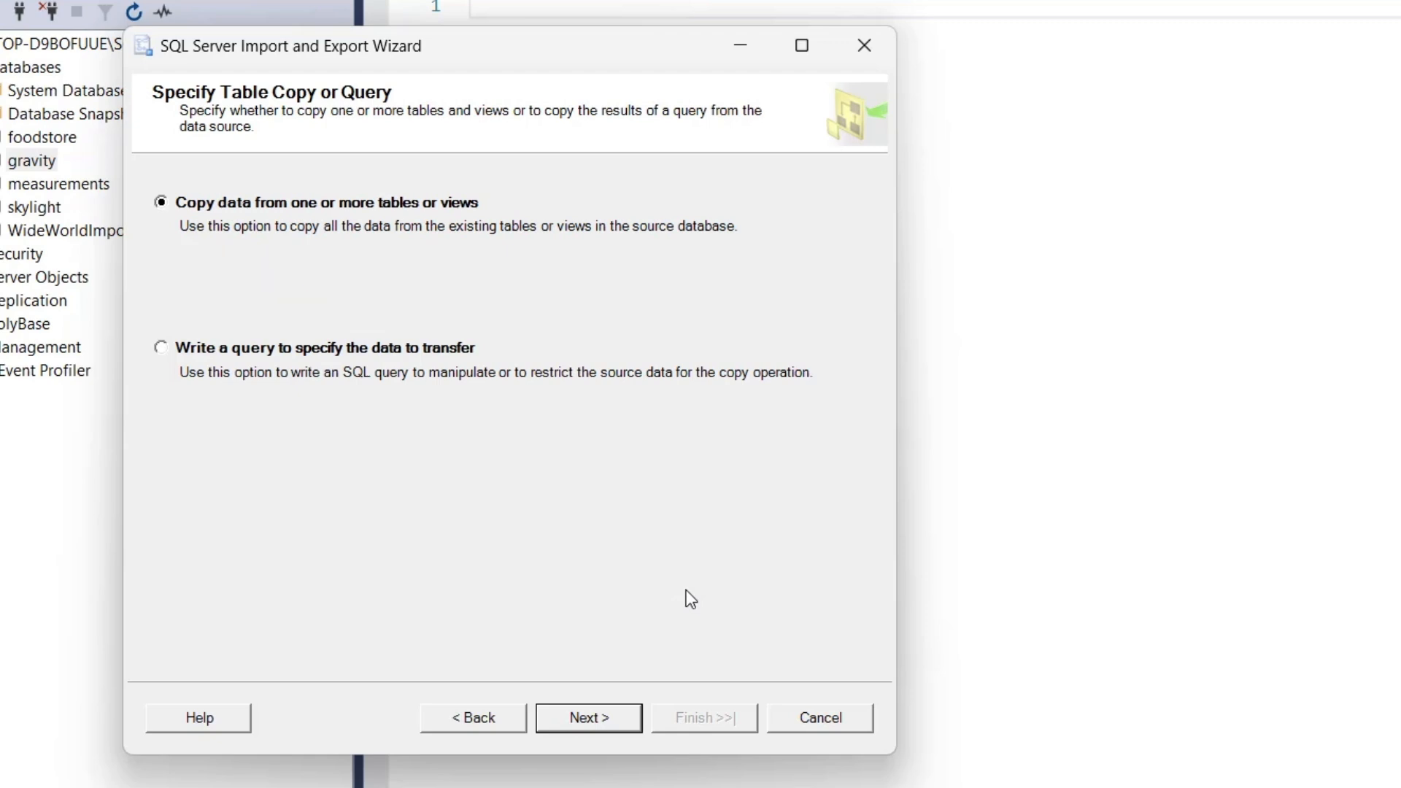
# Keep copying data from tables or views and select only the dbo.book table for export.
pyautogui.click(602, 721)
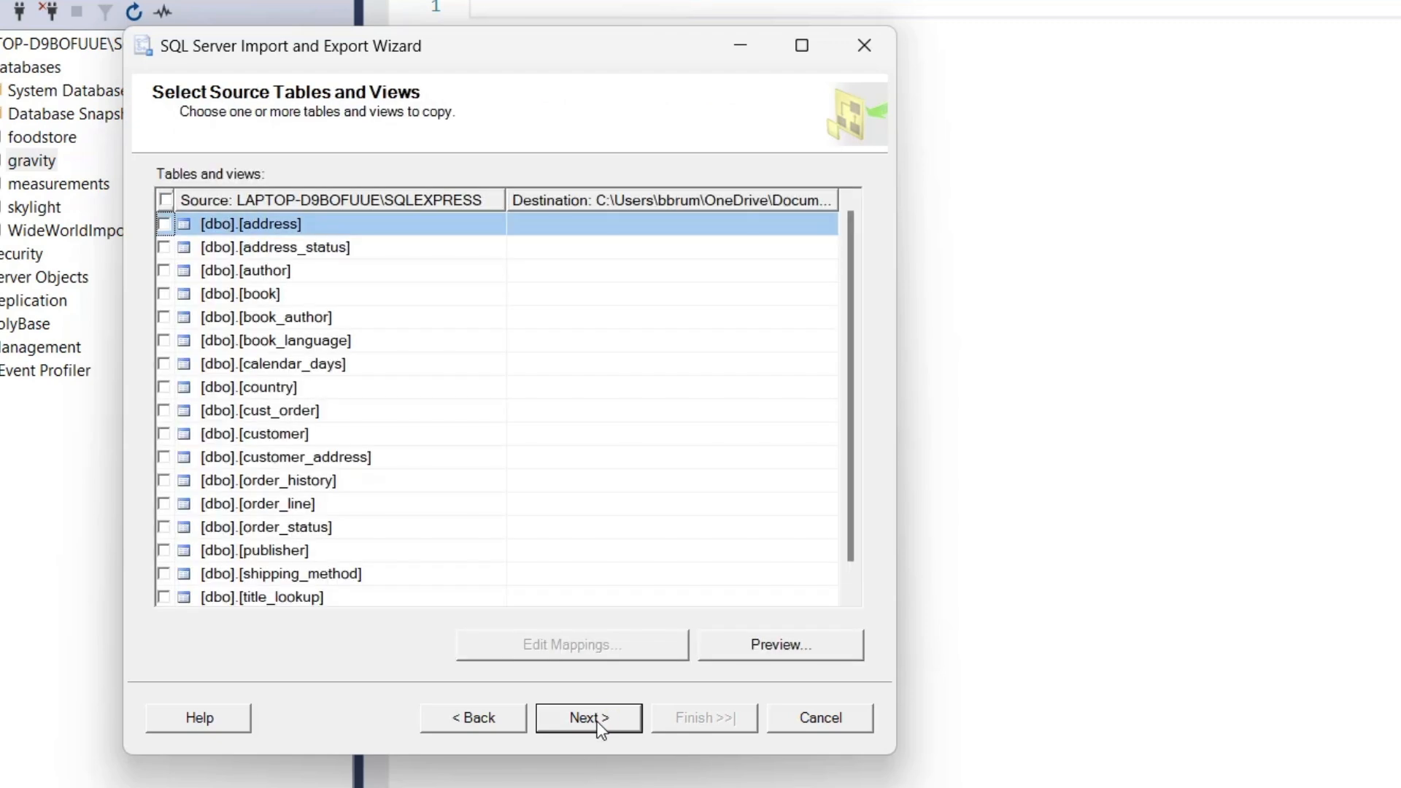
pyautogui.click(165, 294)
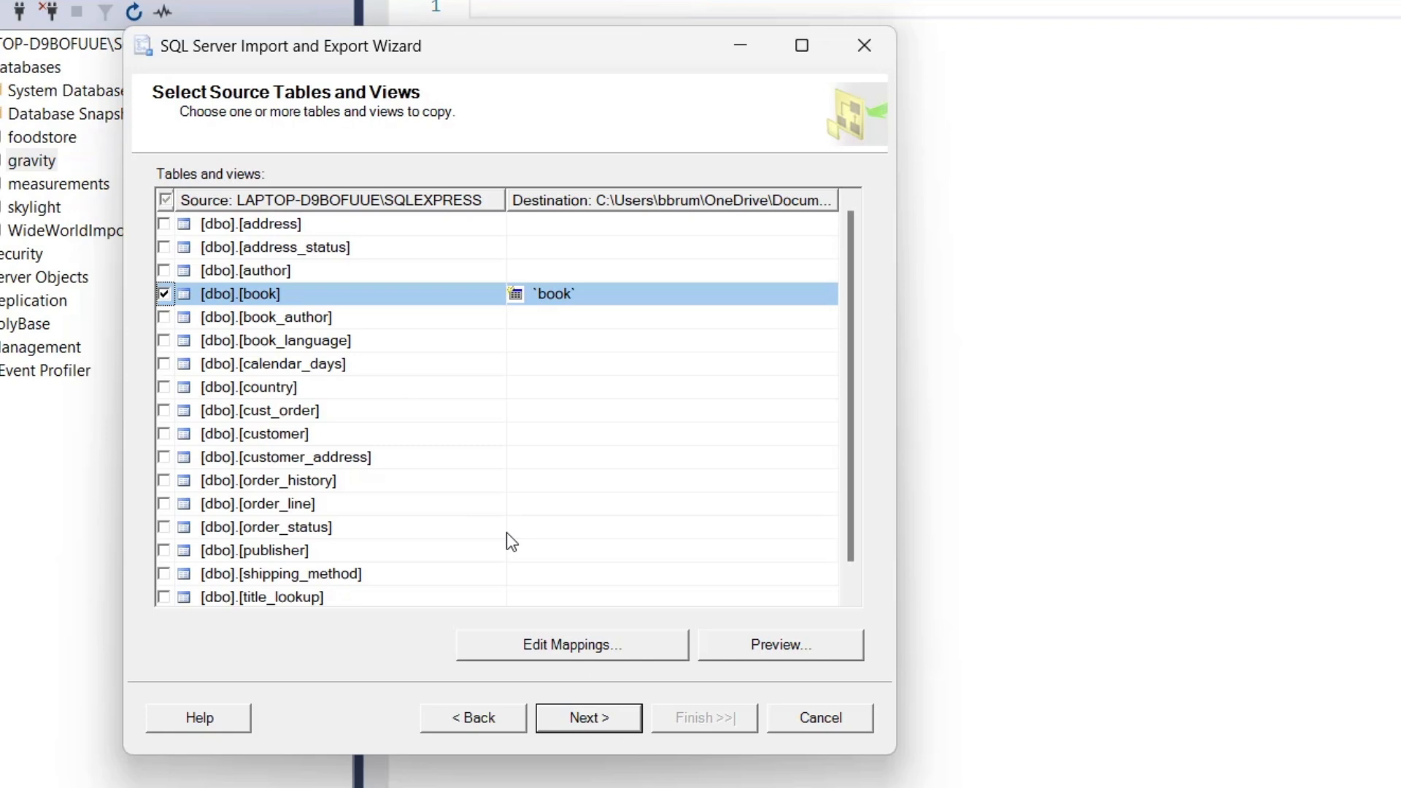
pyautogui.click(608, 714)
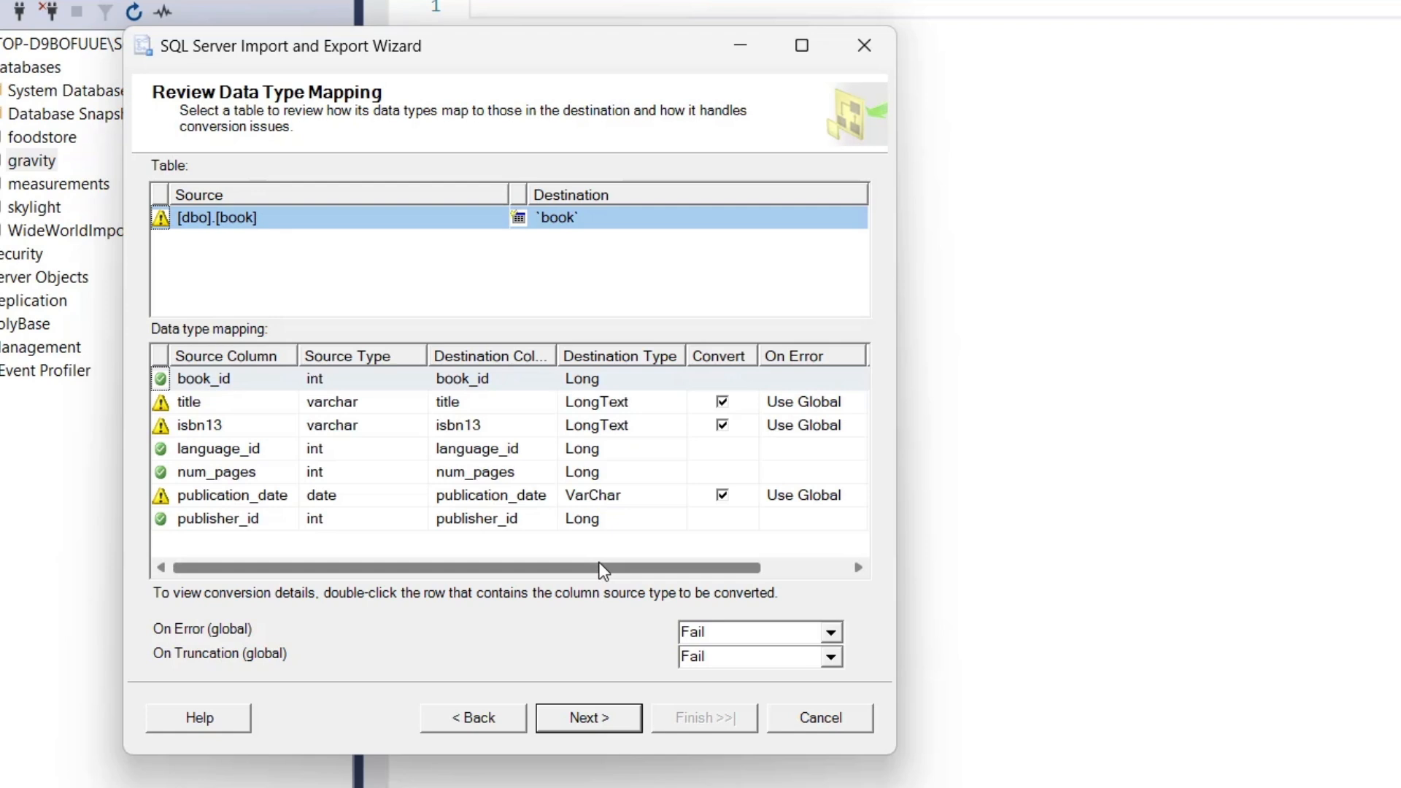
# Run the export immediately with the default type mappings, without saving a package, and open the exported book records.xls file.
pyautogui.click(620, 723)
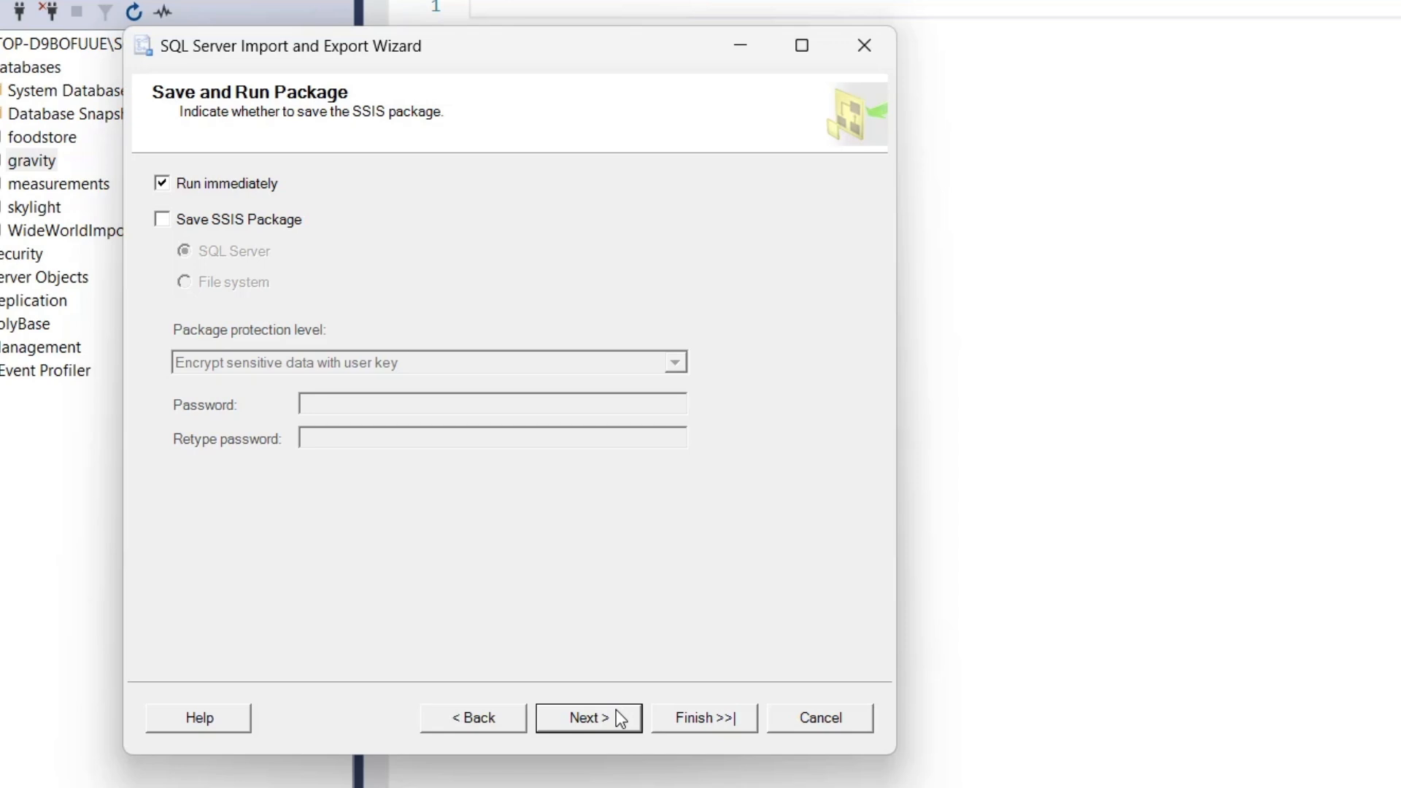
pyautogui.click(617, 713)
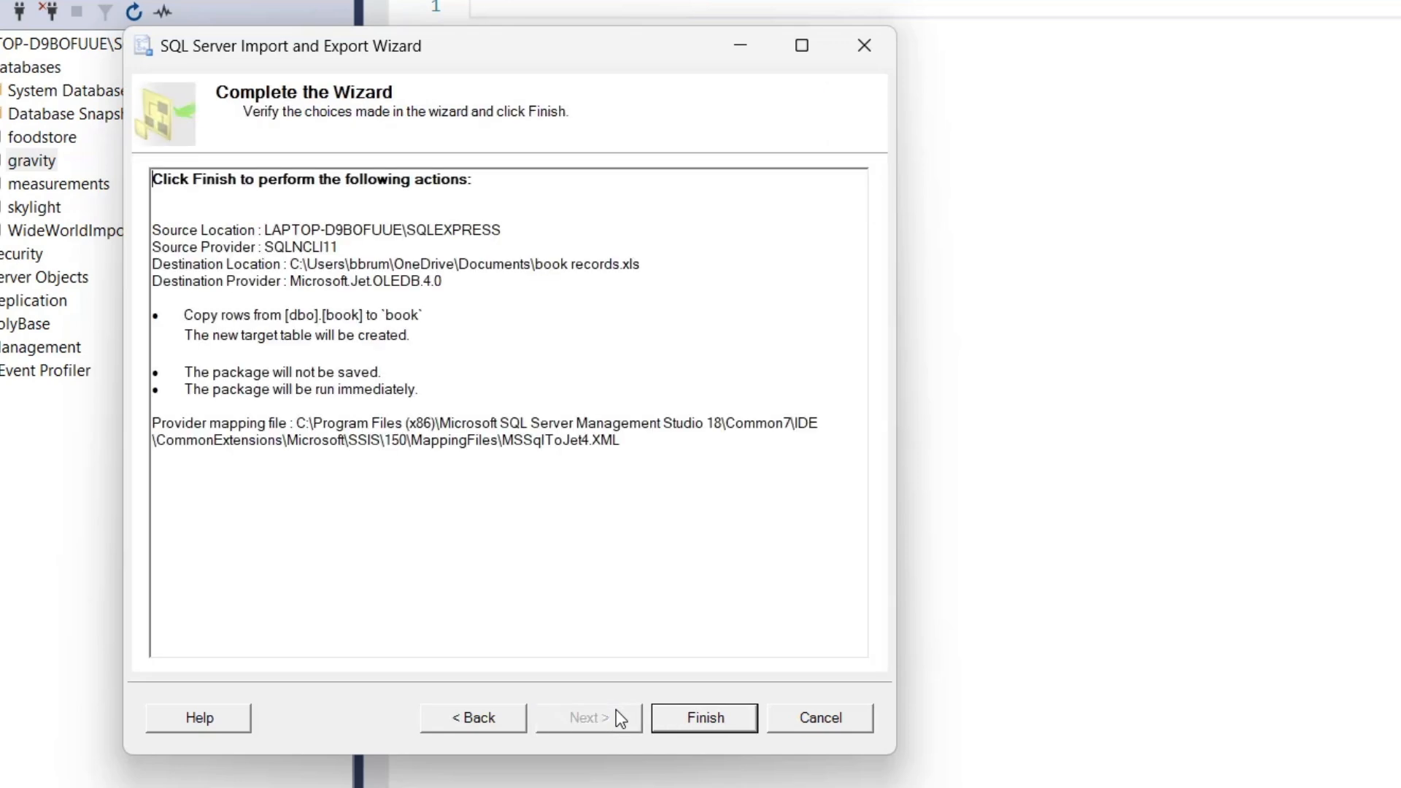
pyautogui.click(704, 717)
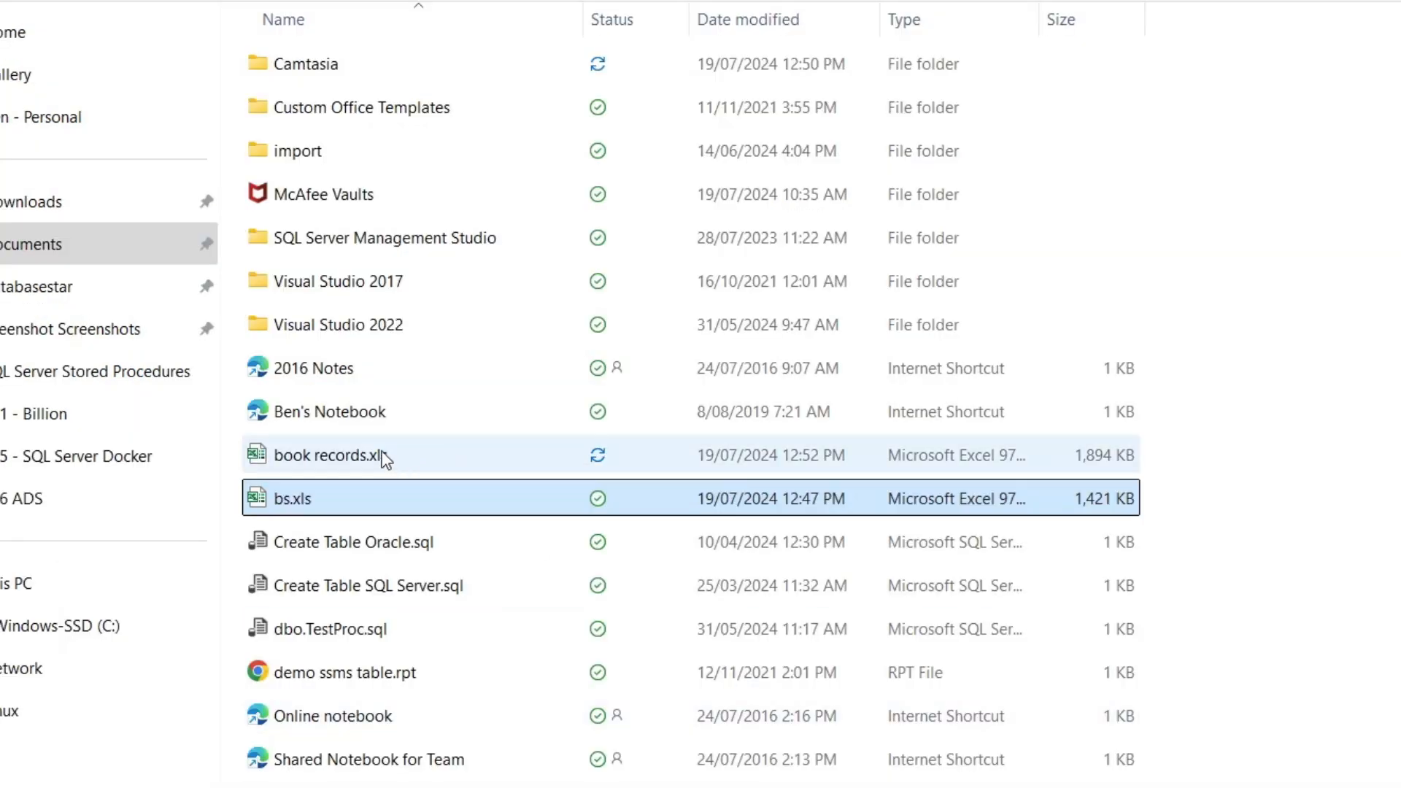
pyautogui.doubleClick(387, 459)
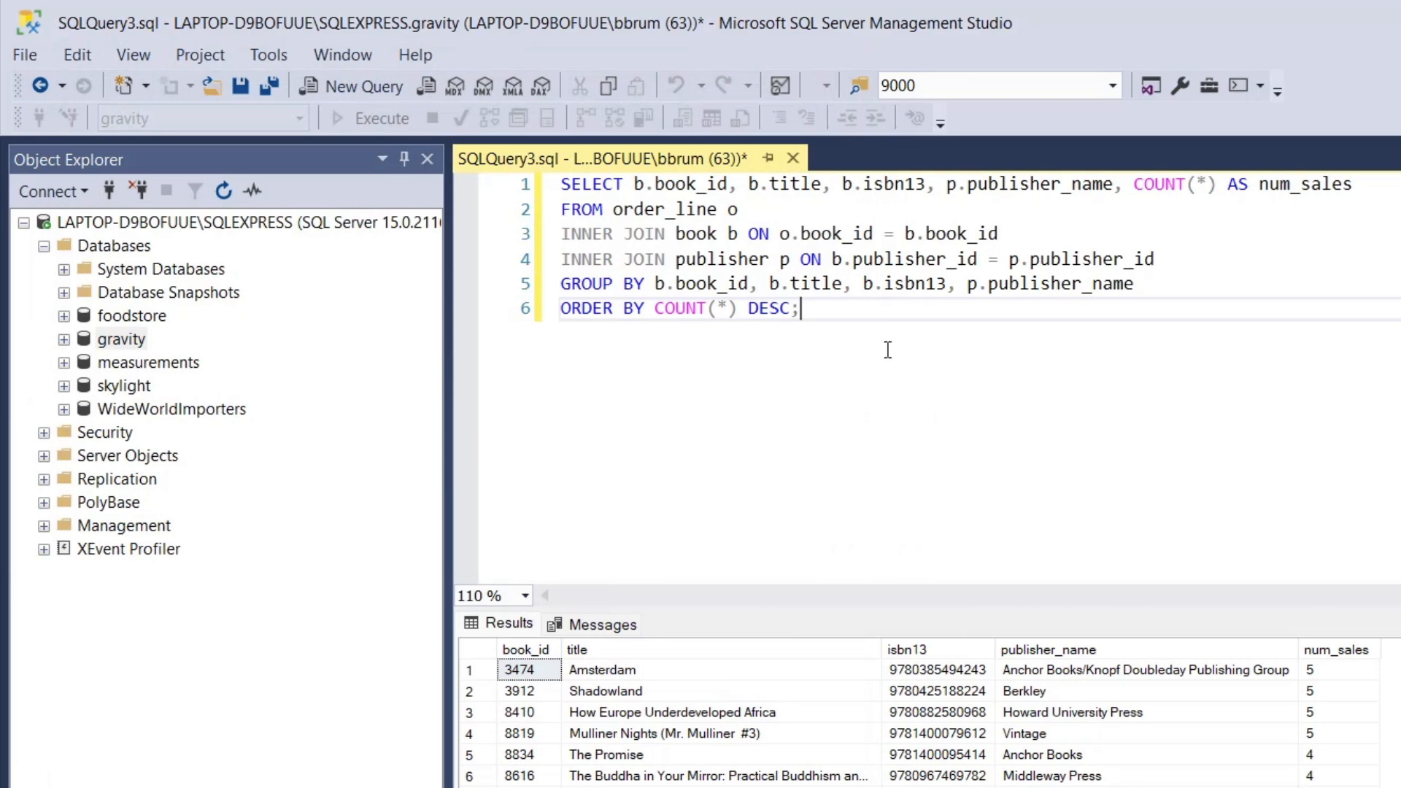
# Copy the entire book sales query from the SQLQuery3.sql editor in SQL Server Management Studio.
pyautogui.moveTo(887, 351); pyautogui.dragTo(560, 183)
pyautogui.rightClick(601, 200)
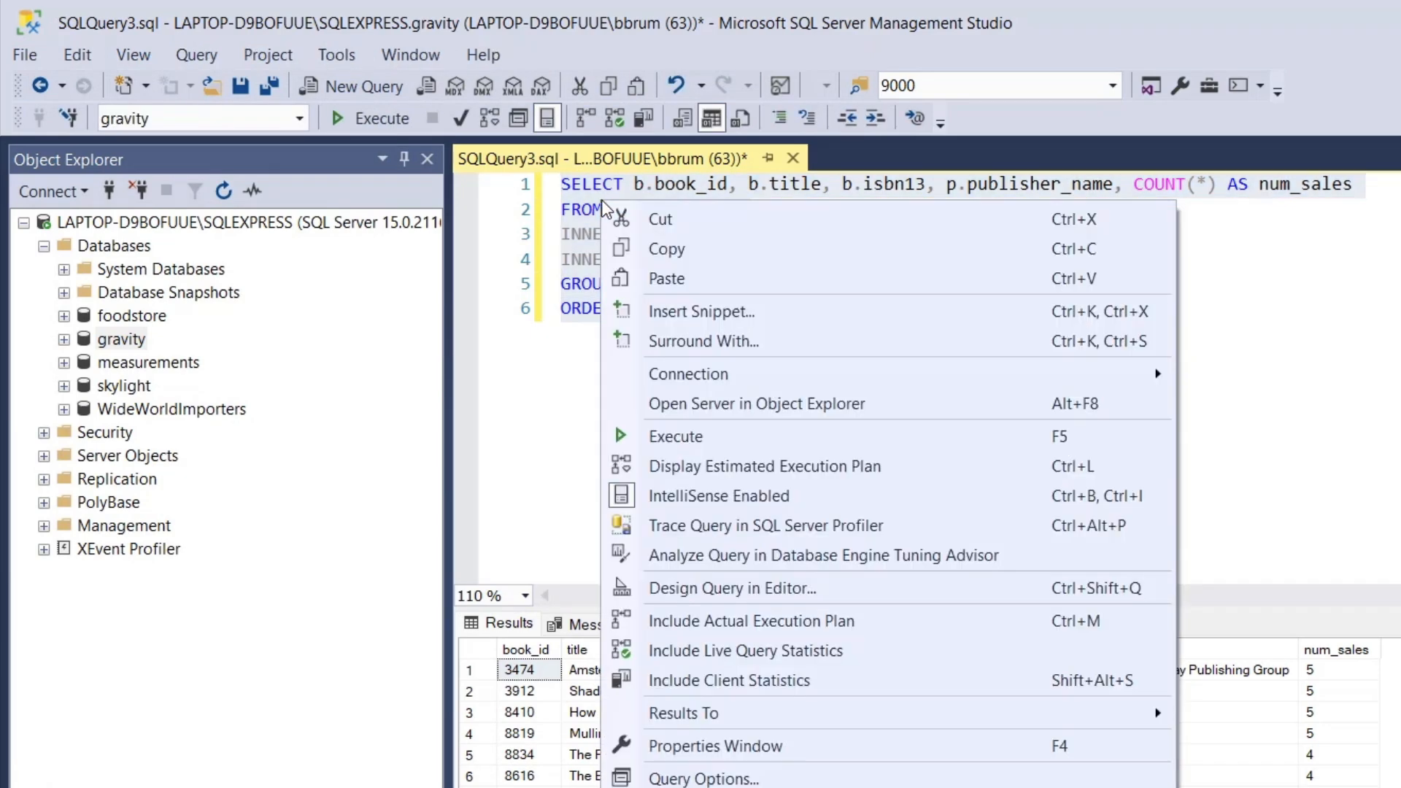
pyautogui.click(675, 256)
pyautogui.click(782, 335)
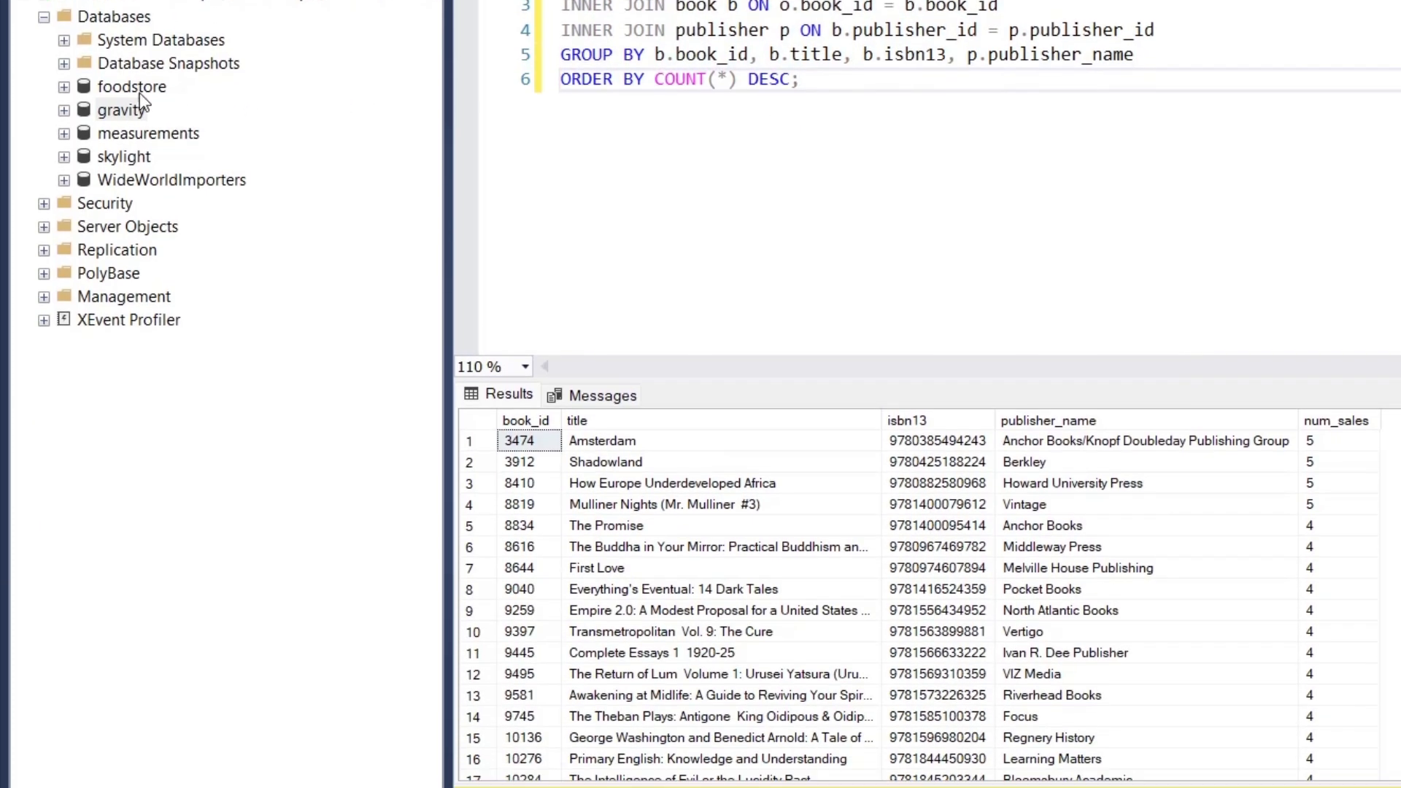
# Start another data export from the gravity database and advance to the data source choice.
pyautogui.rightClick(133, 116)
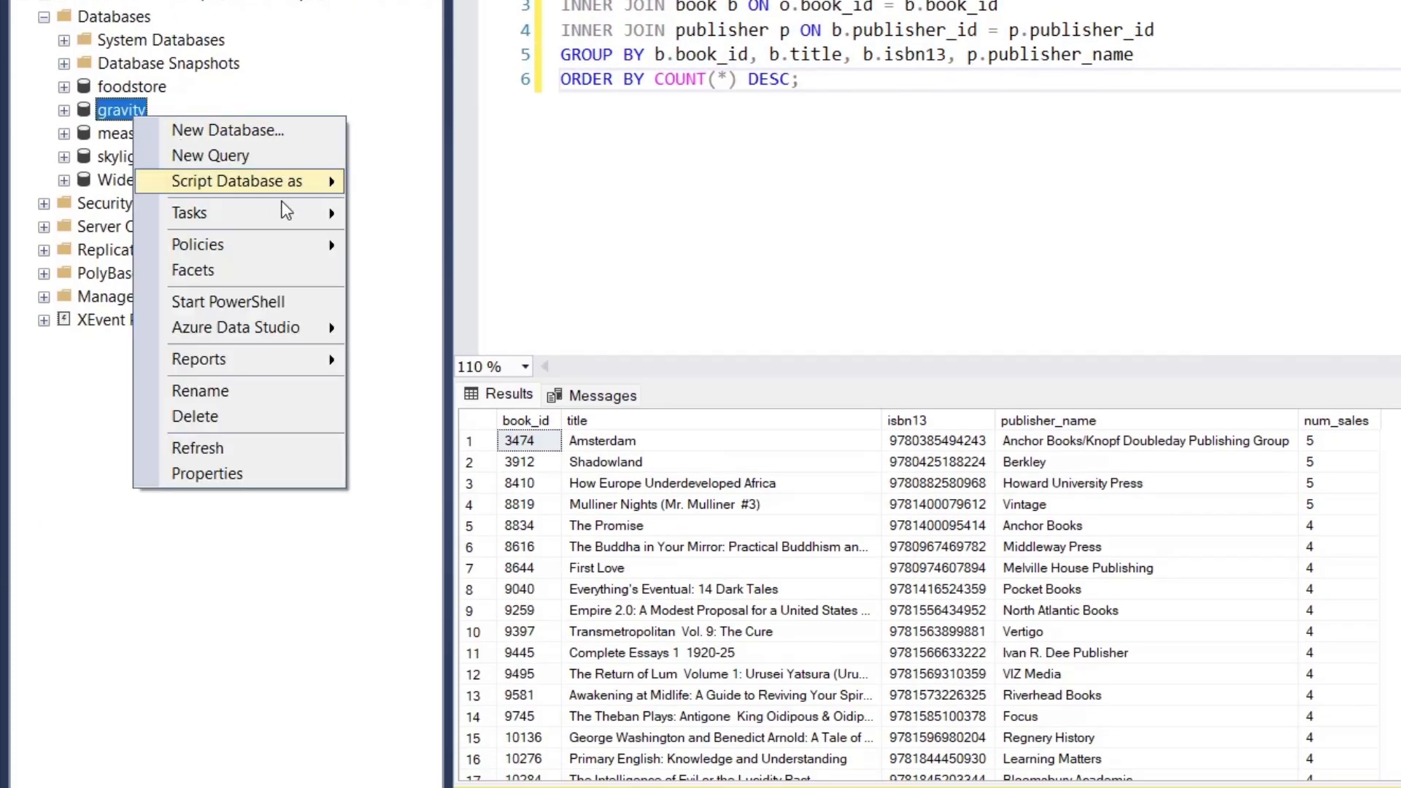
pyautogui.moveTo(288, 213)
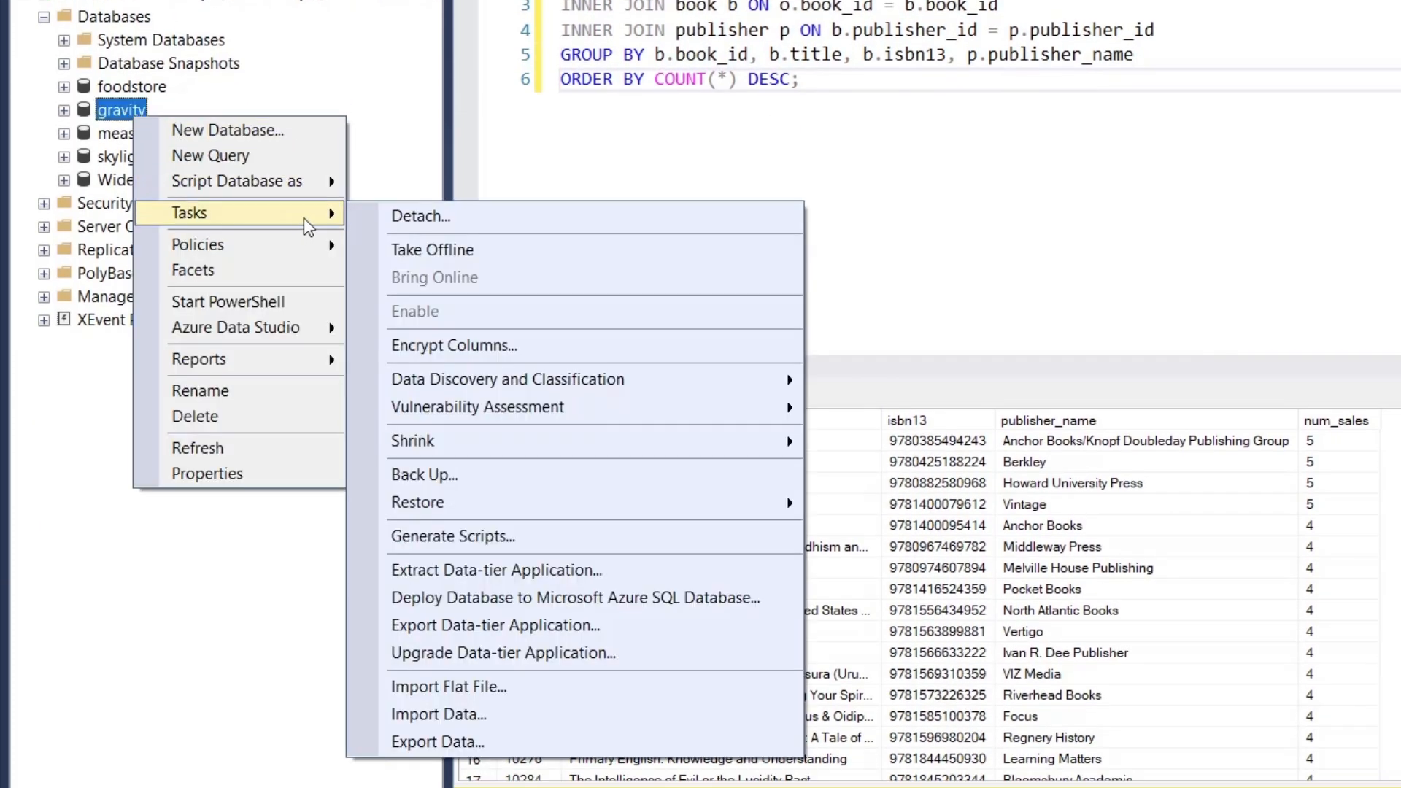
pyautogui.click(514, 746)
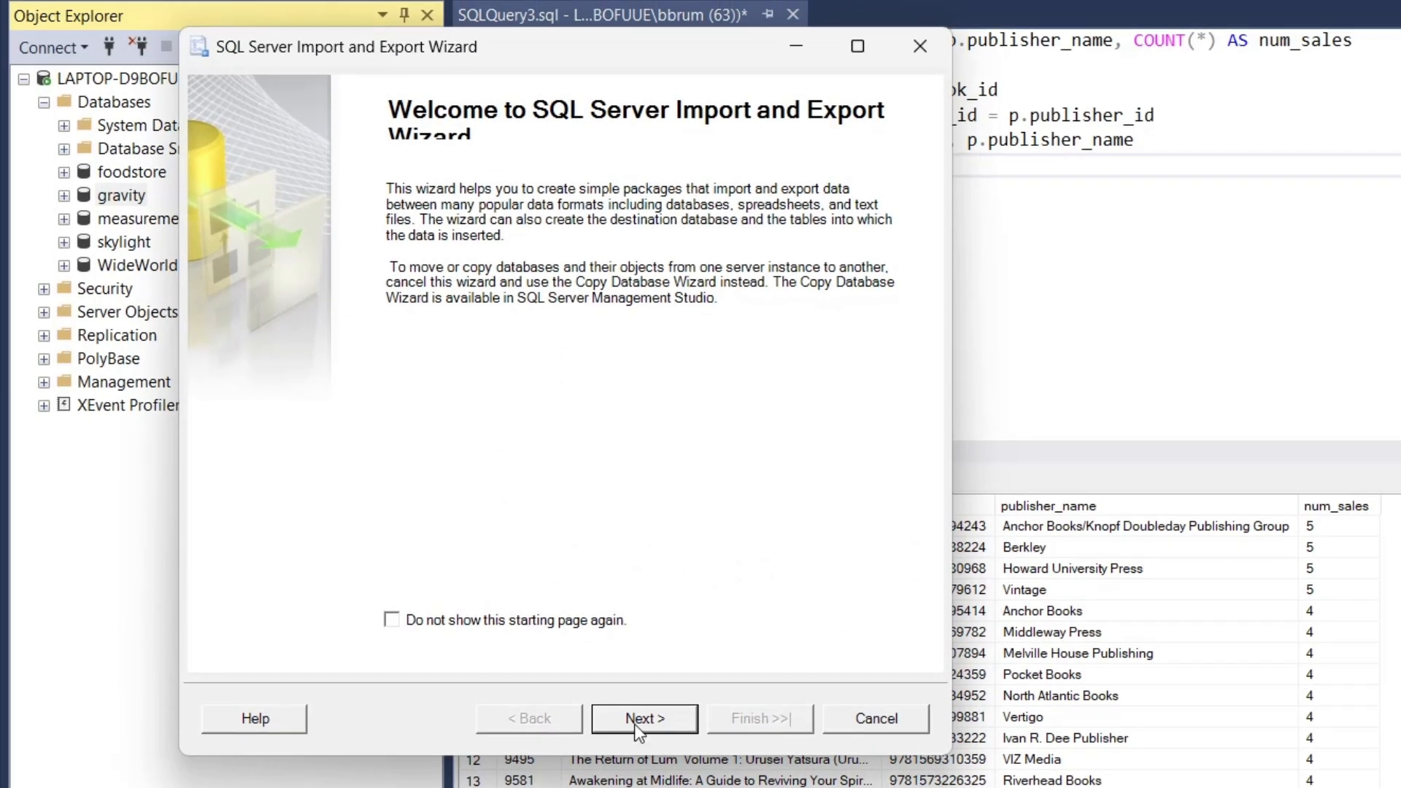
pyautogui.click(640, 730)
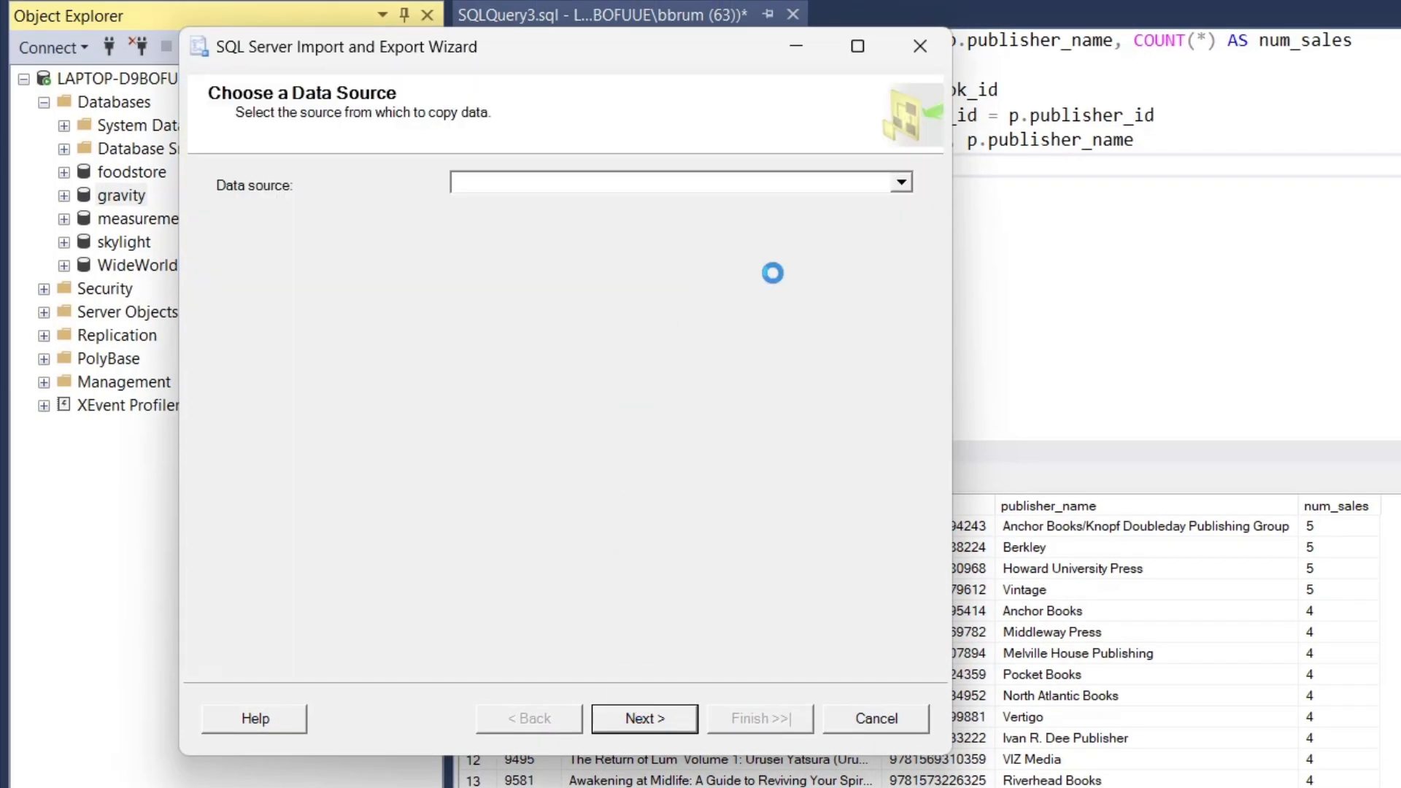
# Use SQL Server Native Client 11.0 as the source for this second export, with Windows Authentication and the gravity database.
pyautogui.click(905, 181)
pyautogui.scroll(-2, 605, 256)
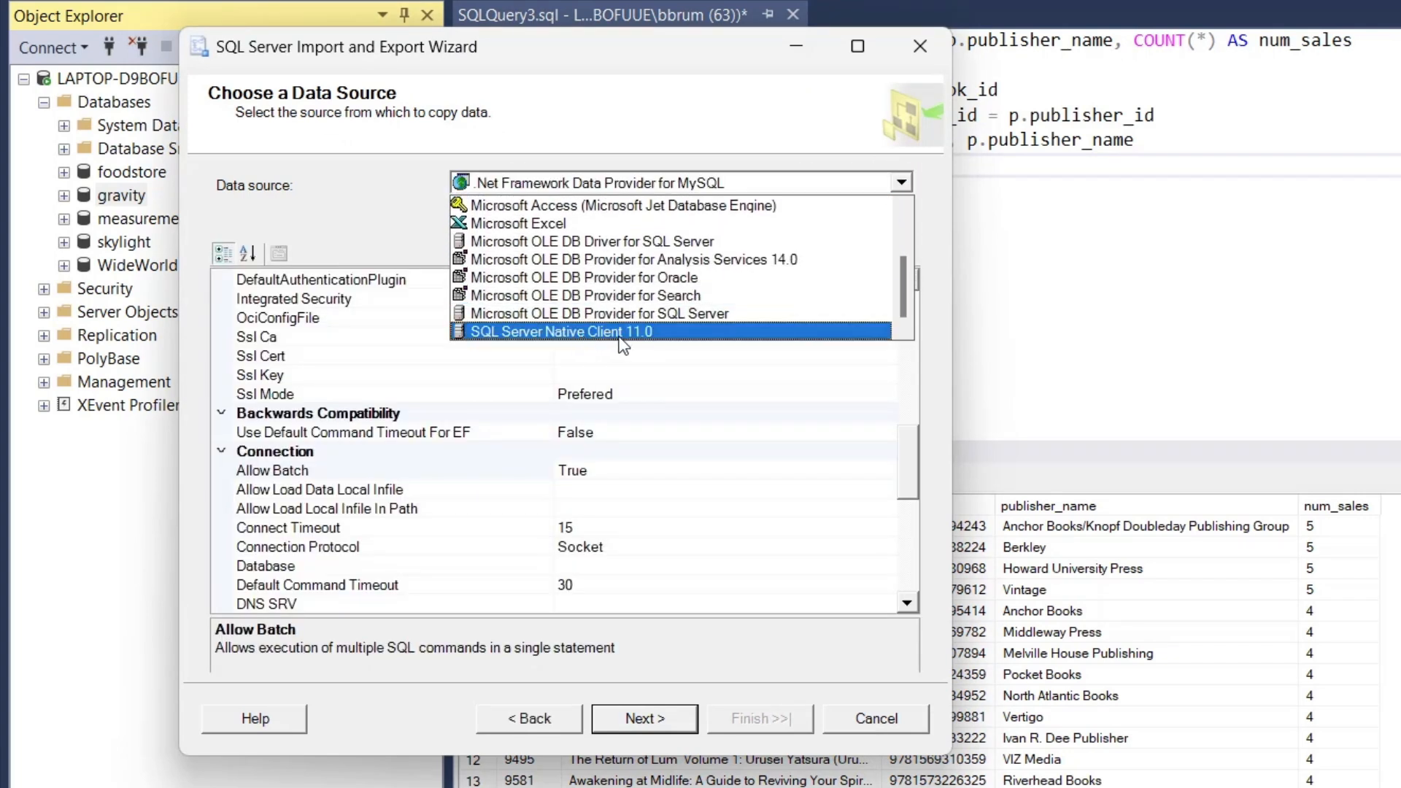
pyautogui.click(666, 333)
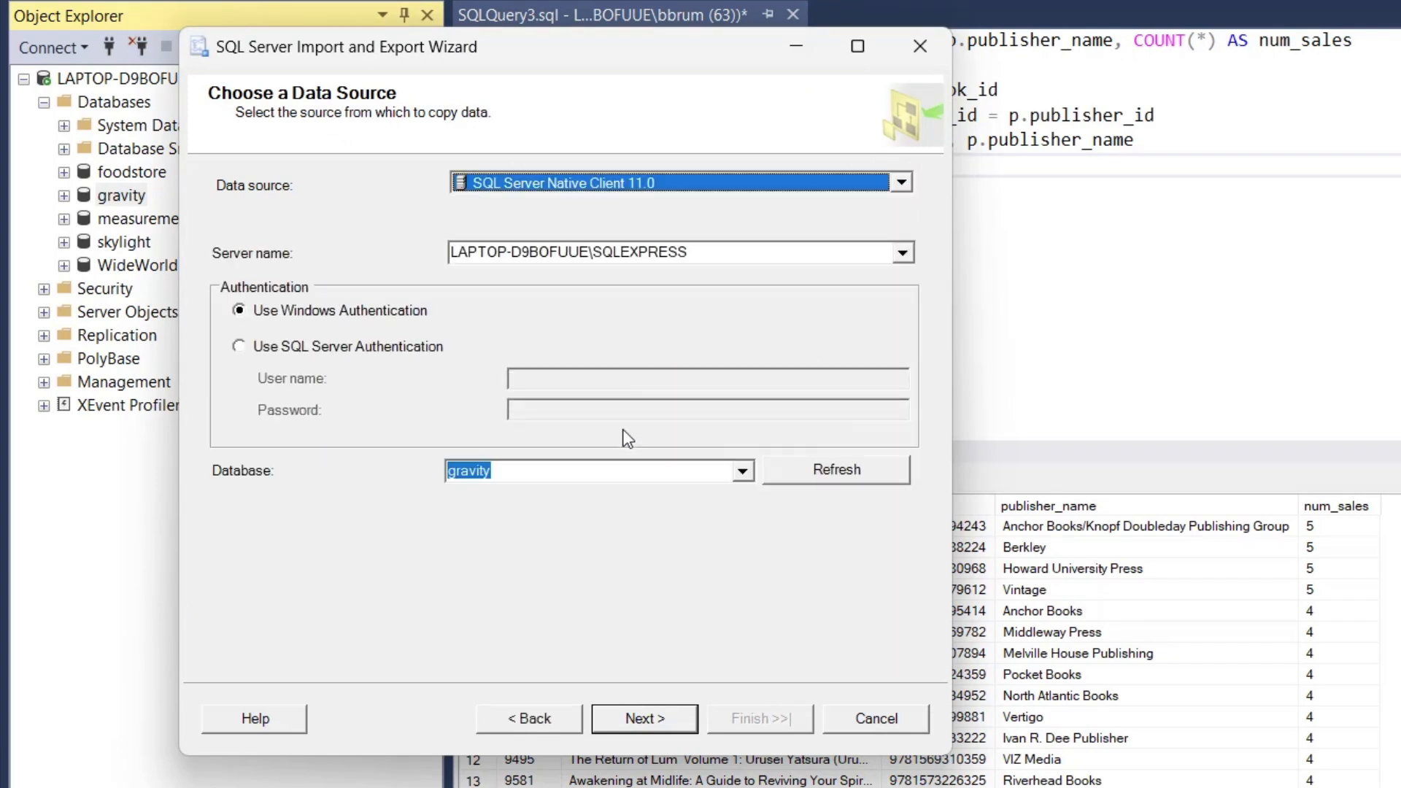
pyautogui.click(647, 715)
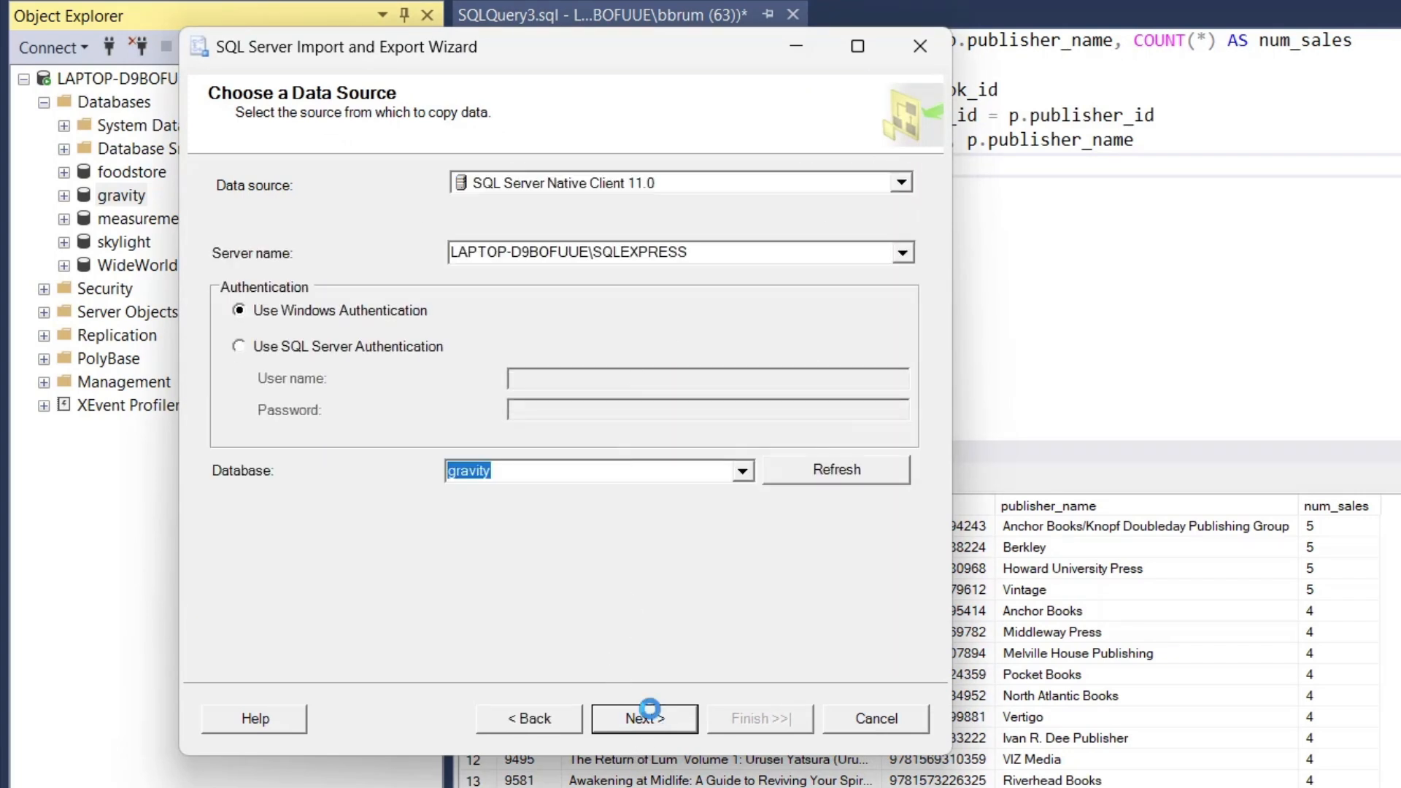
# Set the export destination to a Microsoft Excel 97-2003 file named book sales in the Documents folder, with column names in the first row.
pyautogui.click(650, 178)
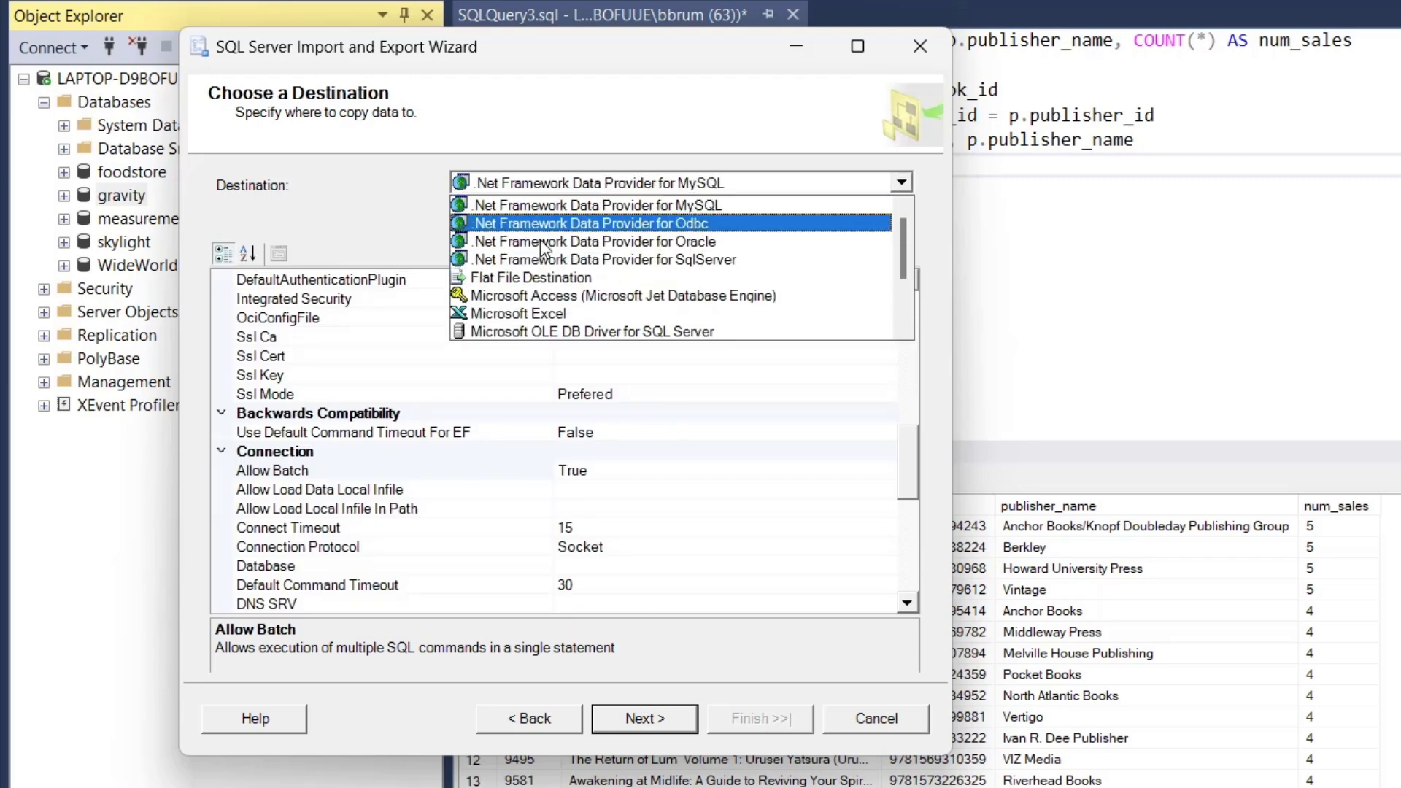
pyautogui.click(548, 313)
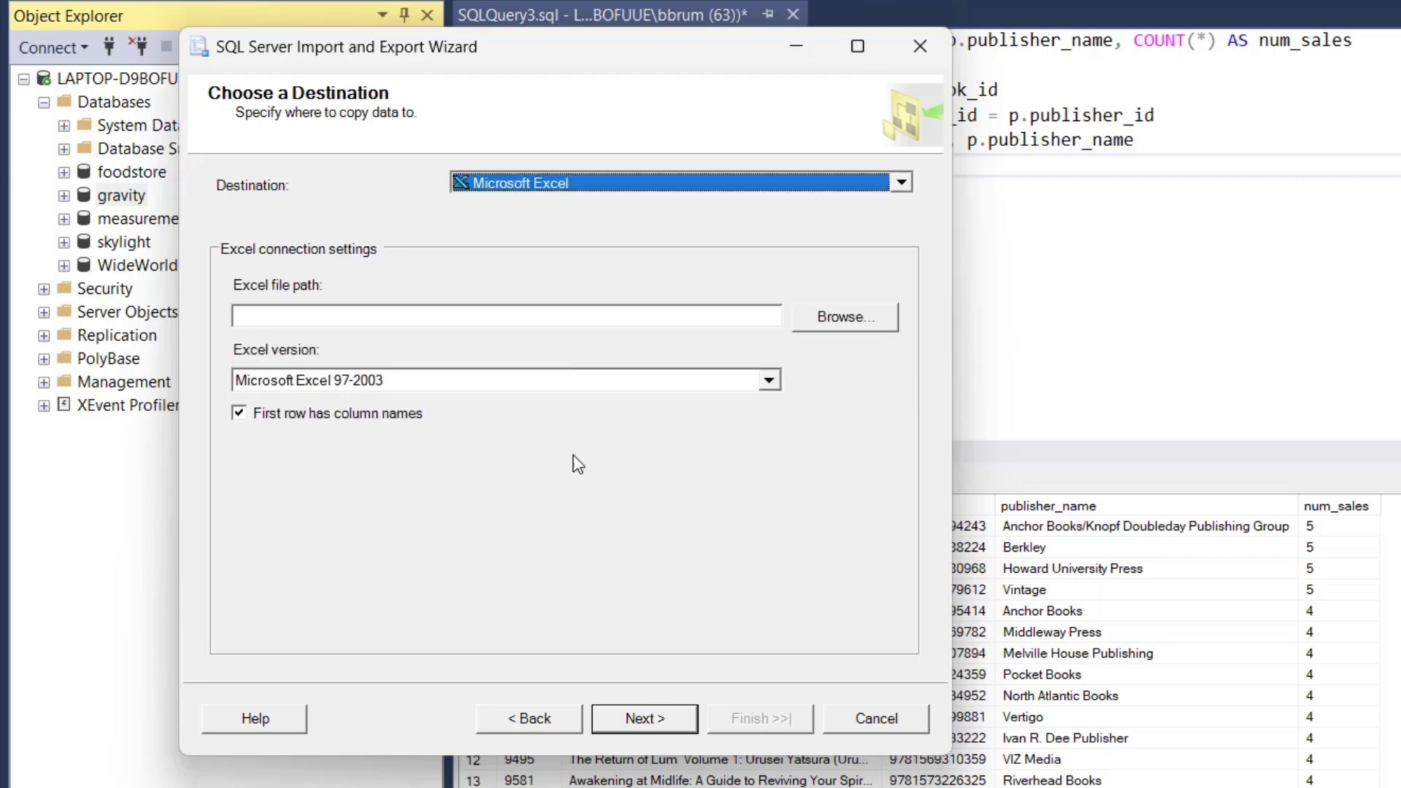
pyautogui.click(834, 316)
pyautogui.write('book sales')
pyautogui.press('Return')
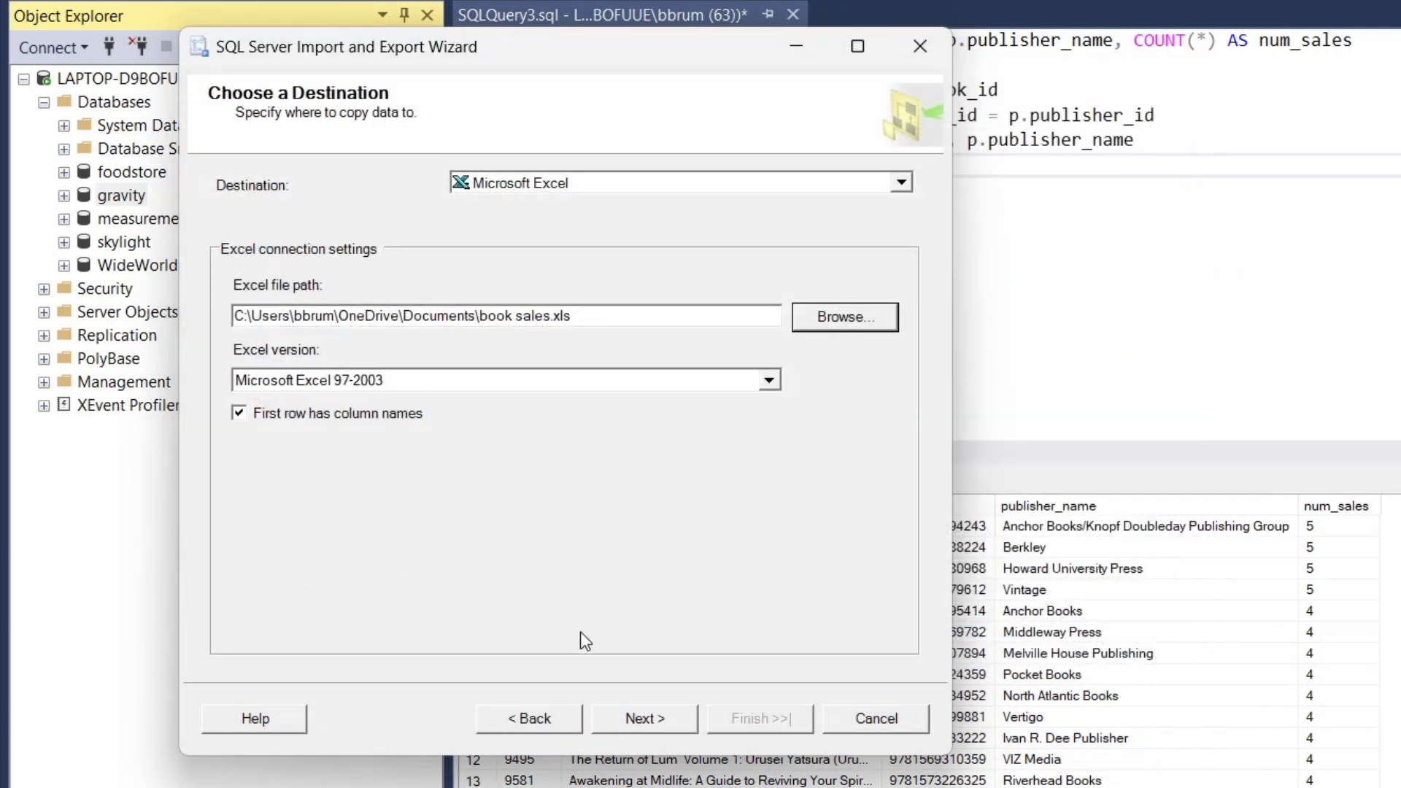
pyautogui.click(642, 719)
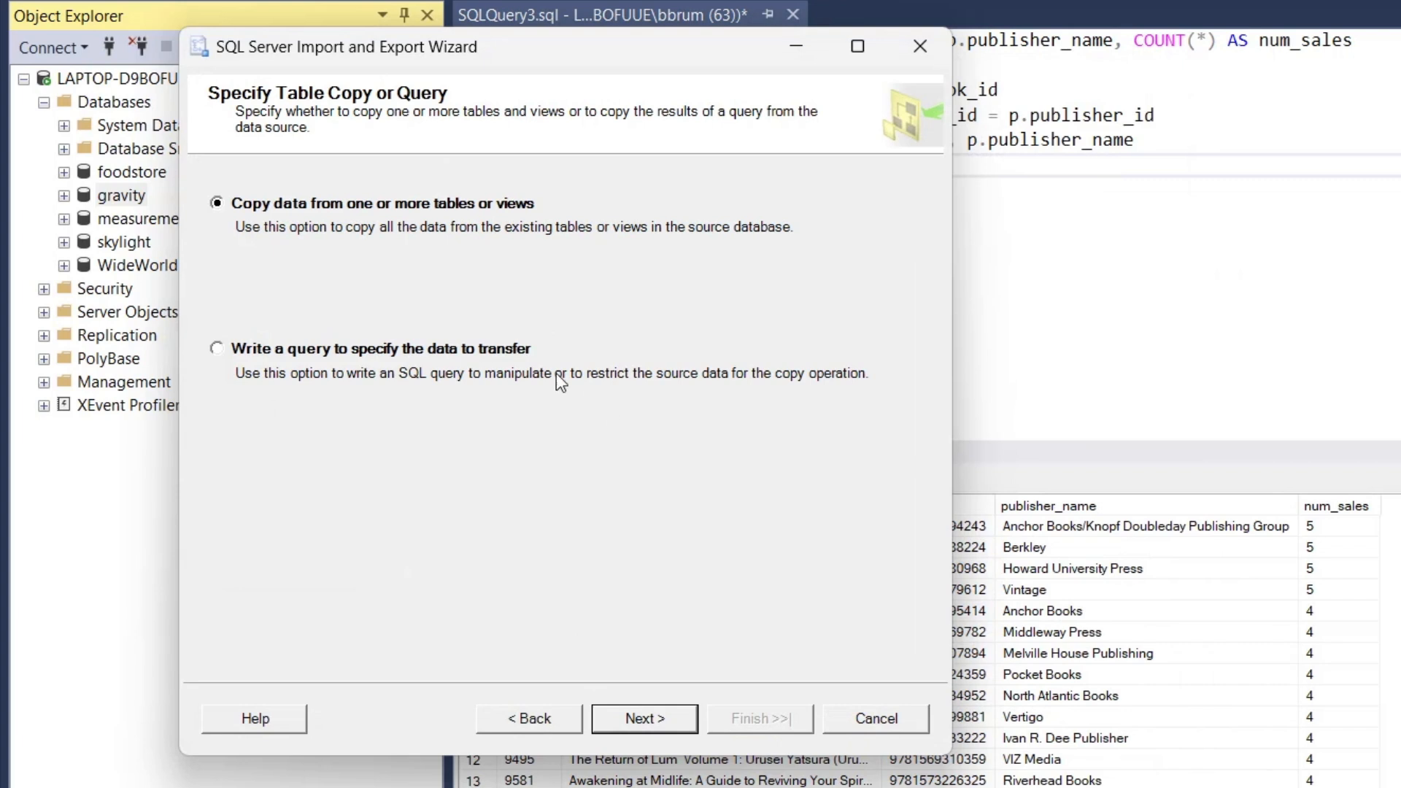
# Choose to write a query for the data to transfer, paste the copied book sales query as the SQL statement, and validate it.
pyautogui.click(474, 354)
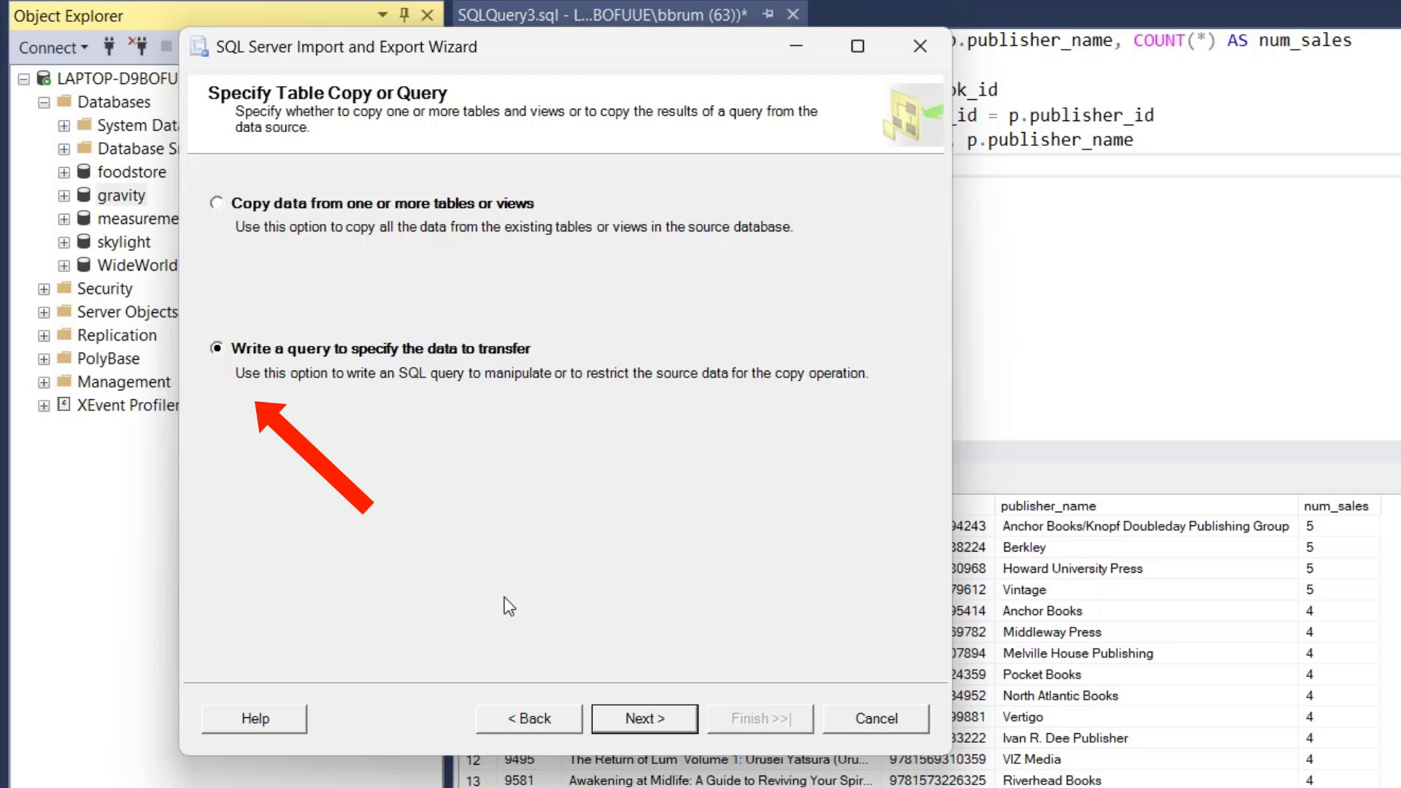
pyautogui.click(641, 719)
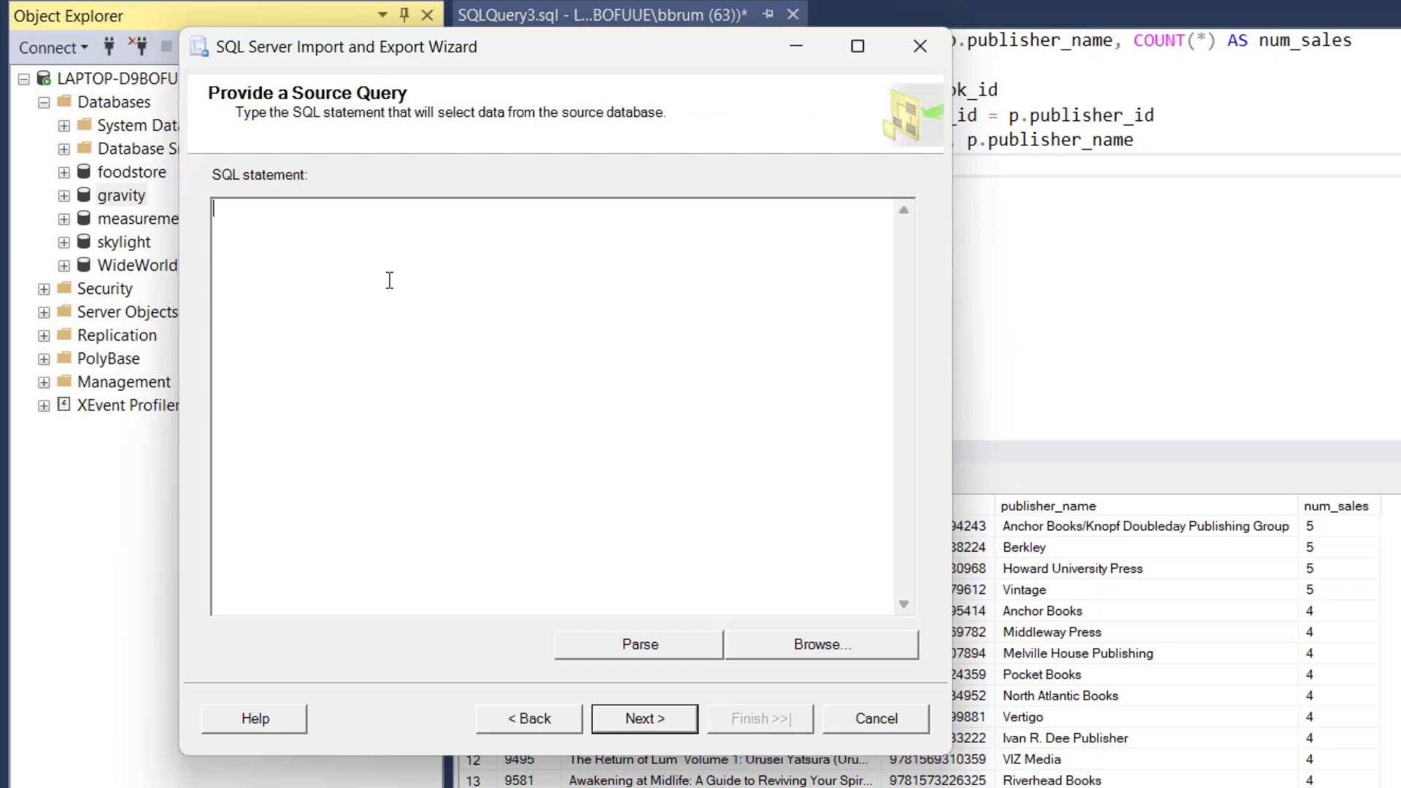
pyautogui.hotkey('ctrl', 'v')
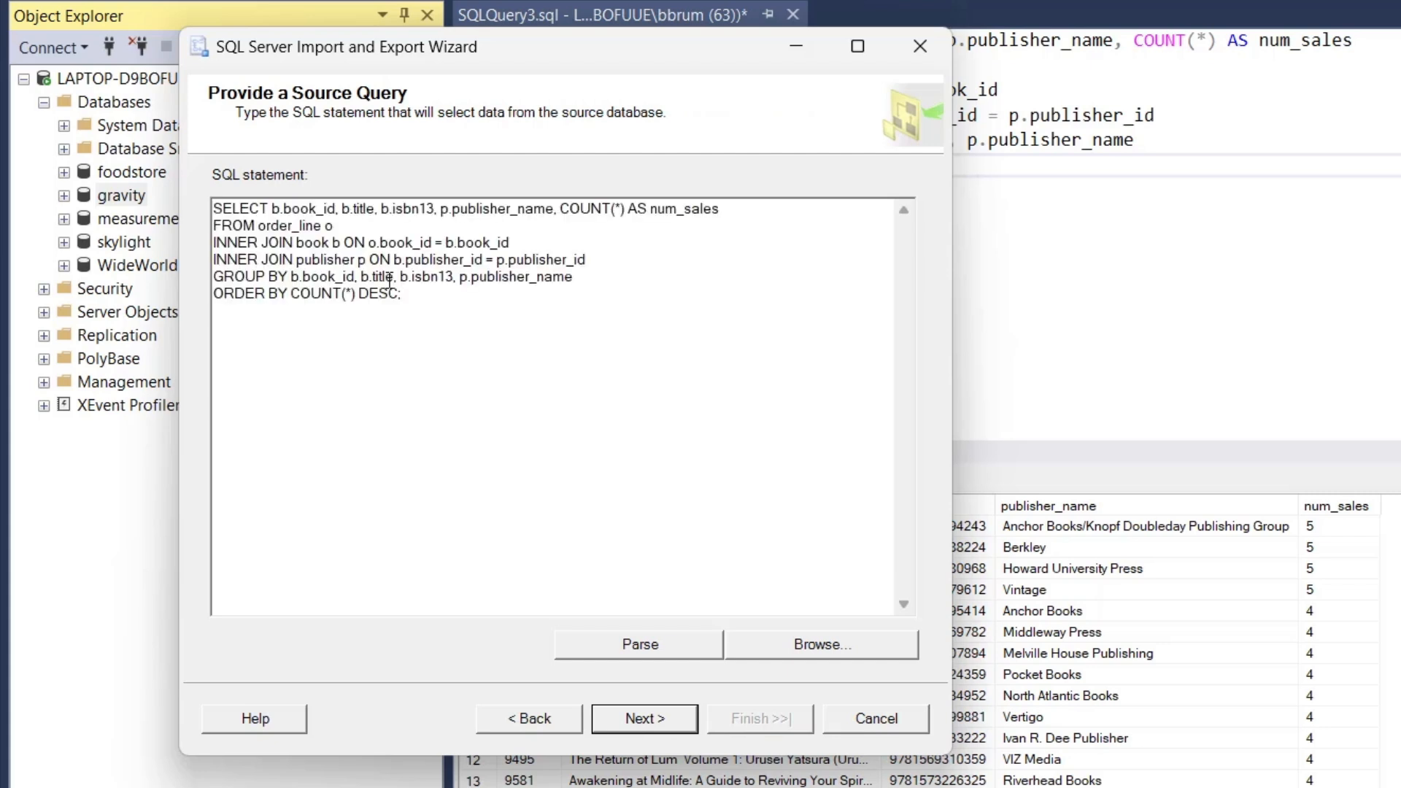
pyautogui.click(660, 646)
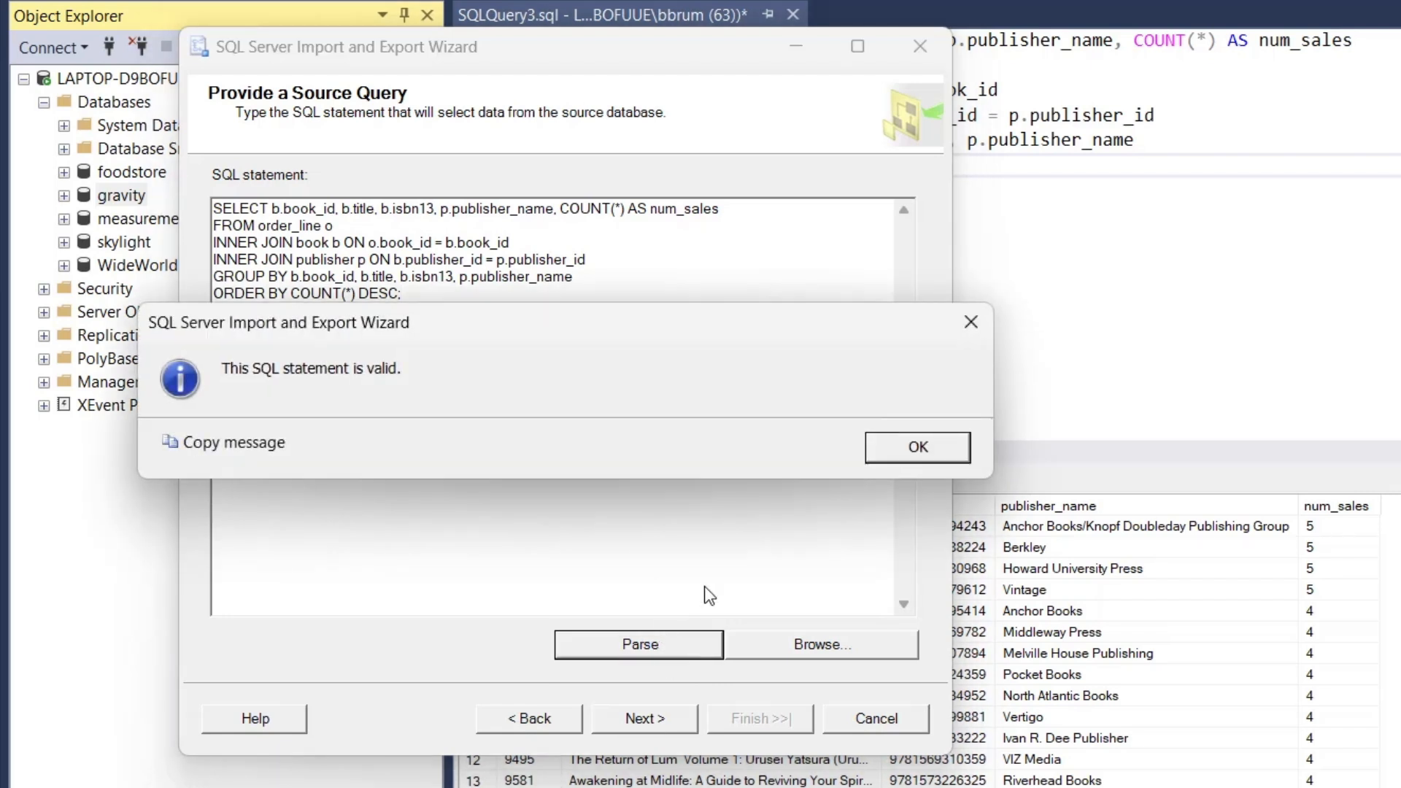
pyautogui.click(888, 443)
pyautogui.click(659, 724)
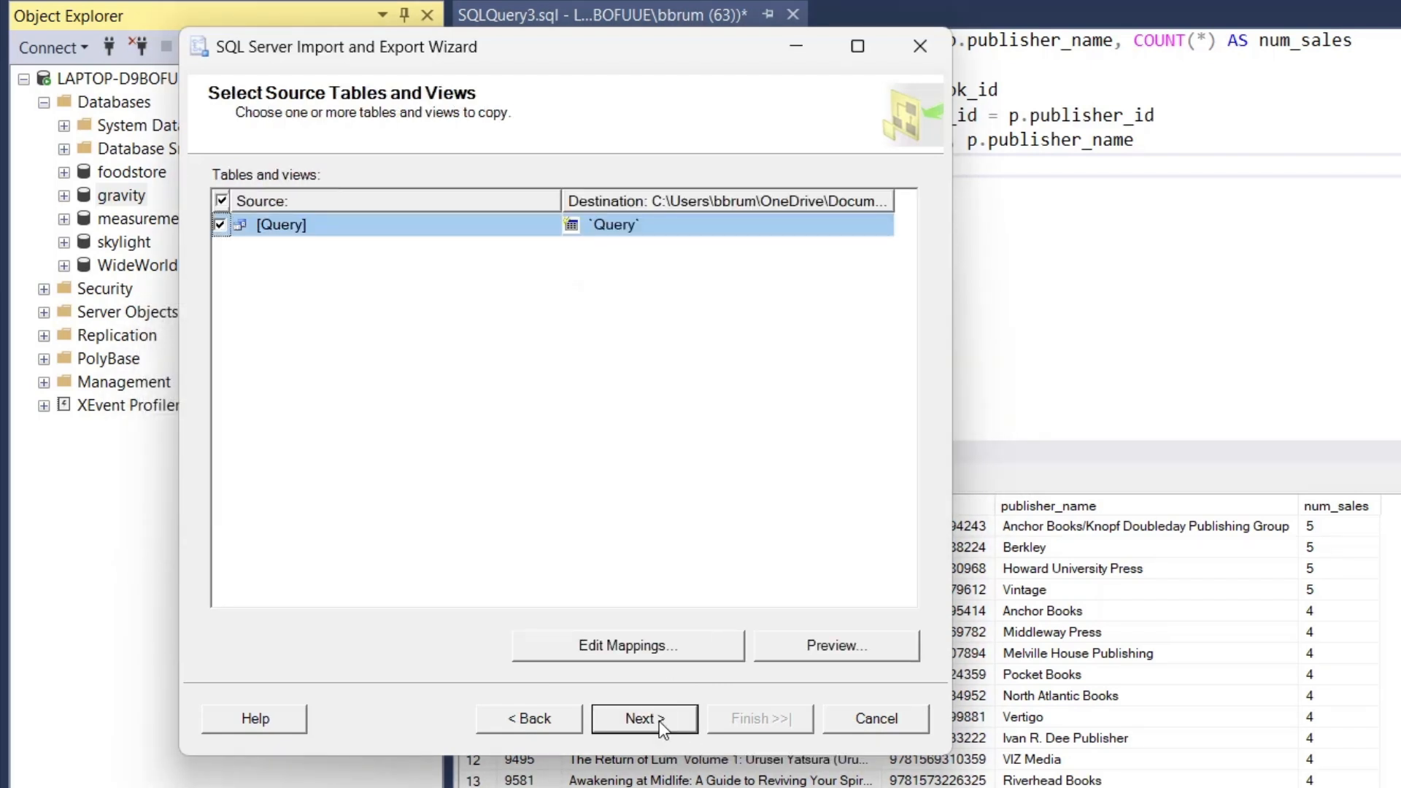
# Run the query export immediately with the default type mappings, without saving a package, and open the exported book sales.xls file.
pyautogui.click(659, 719)
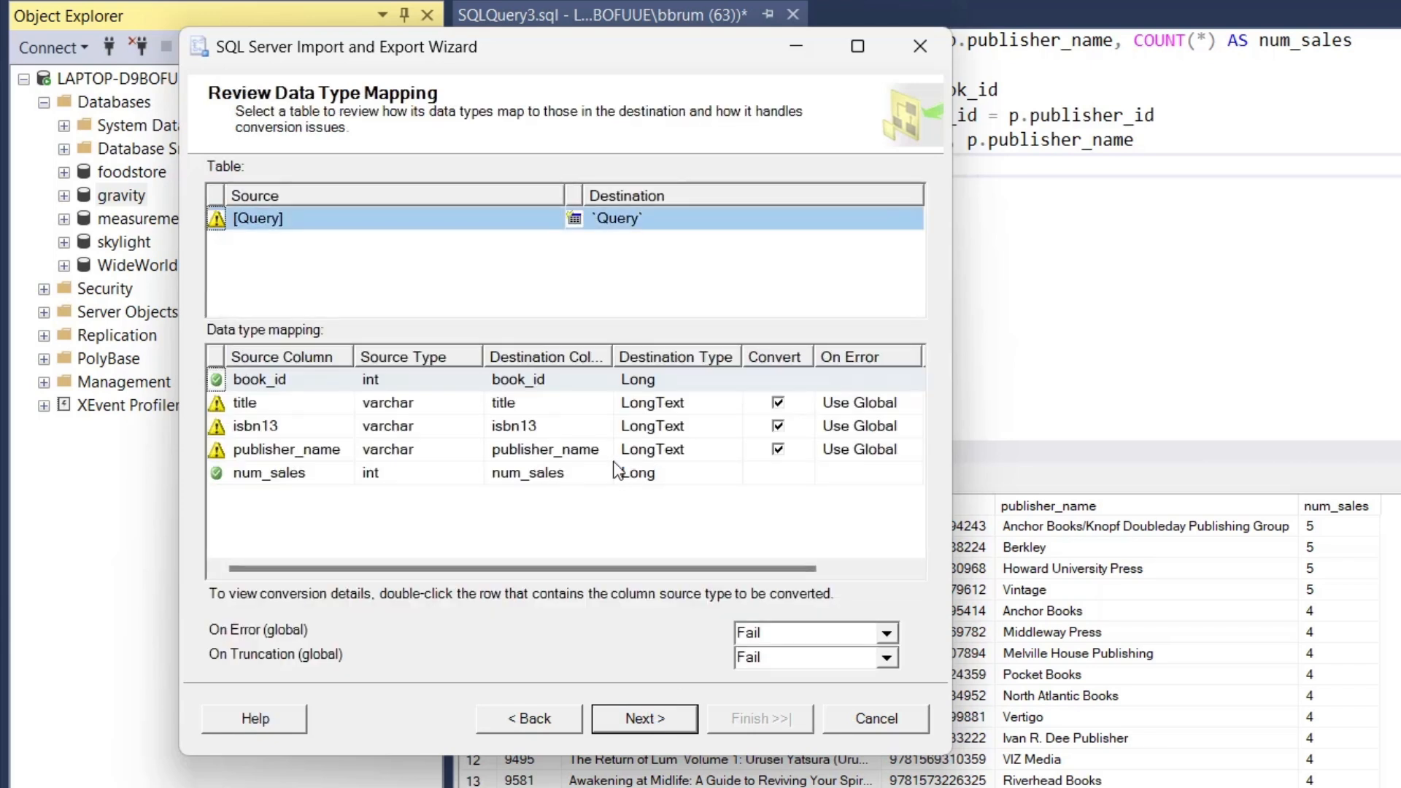
pyautogui.click(648, 715)
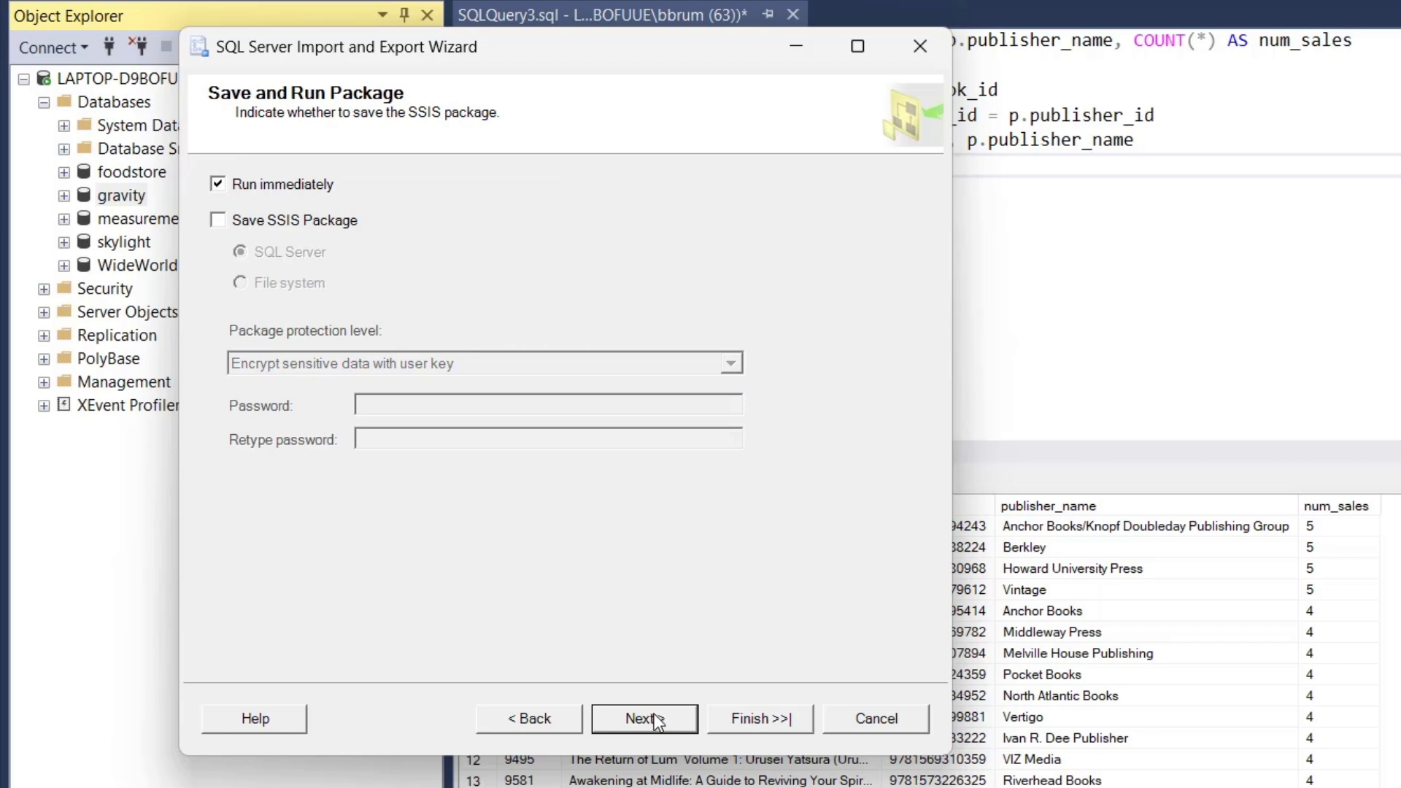
pyautogui.click(655, 716)
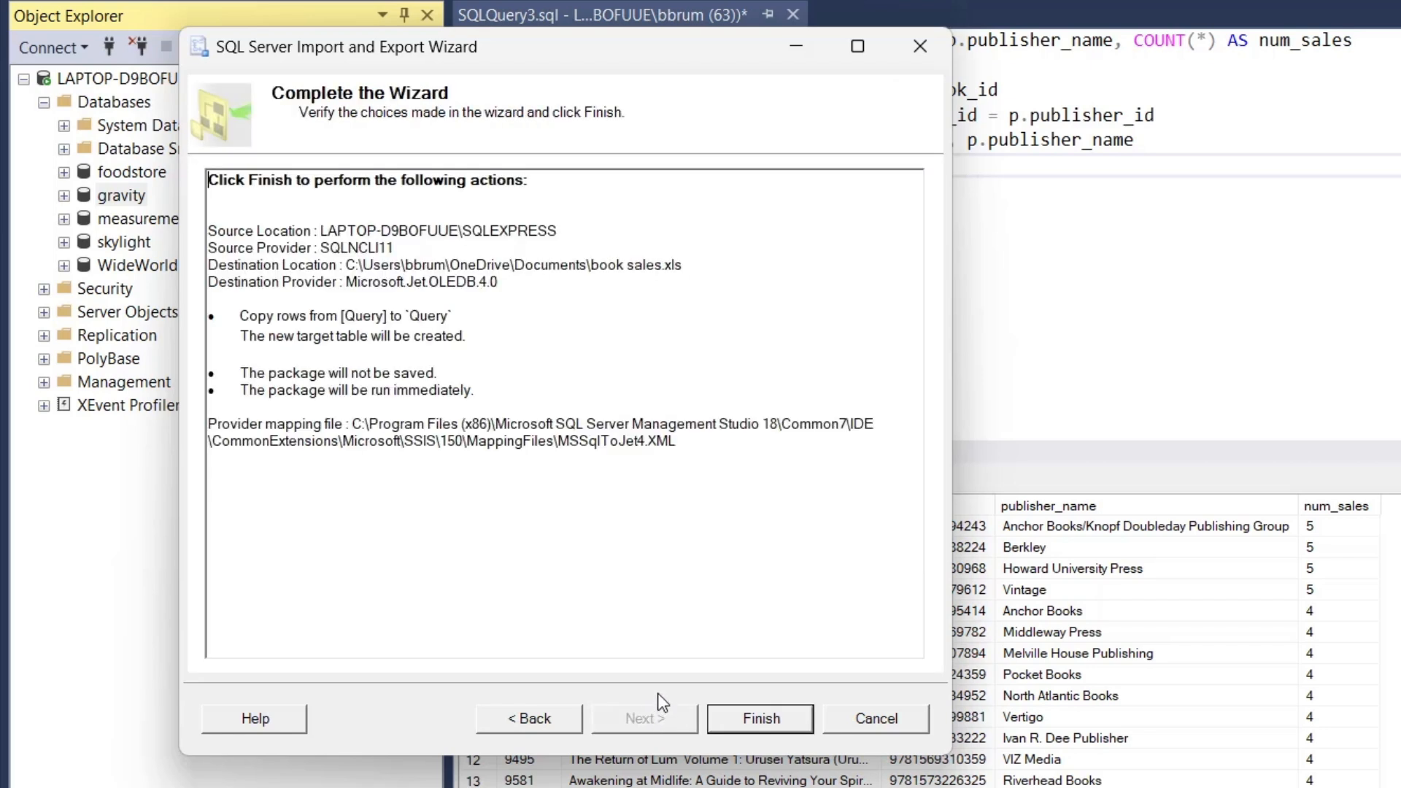
pyautogui.click(742, 719)
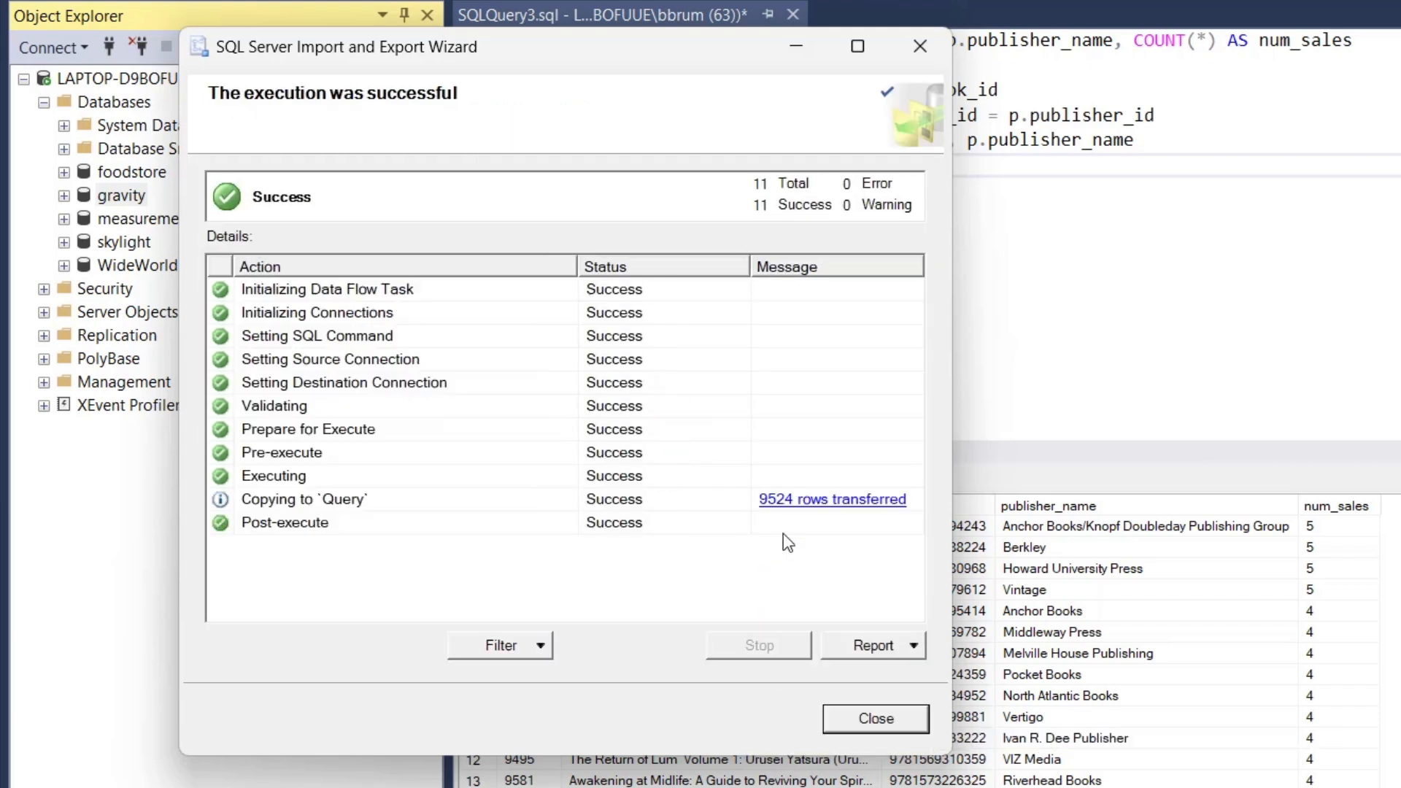
pyautogui.click(884, 719)
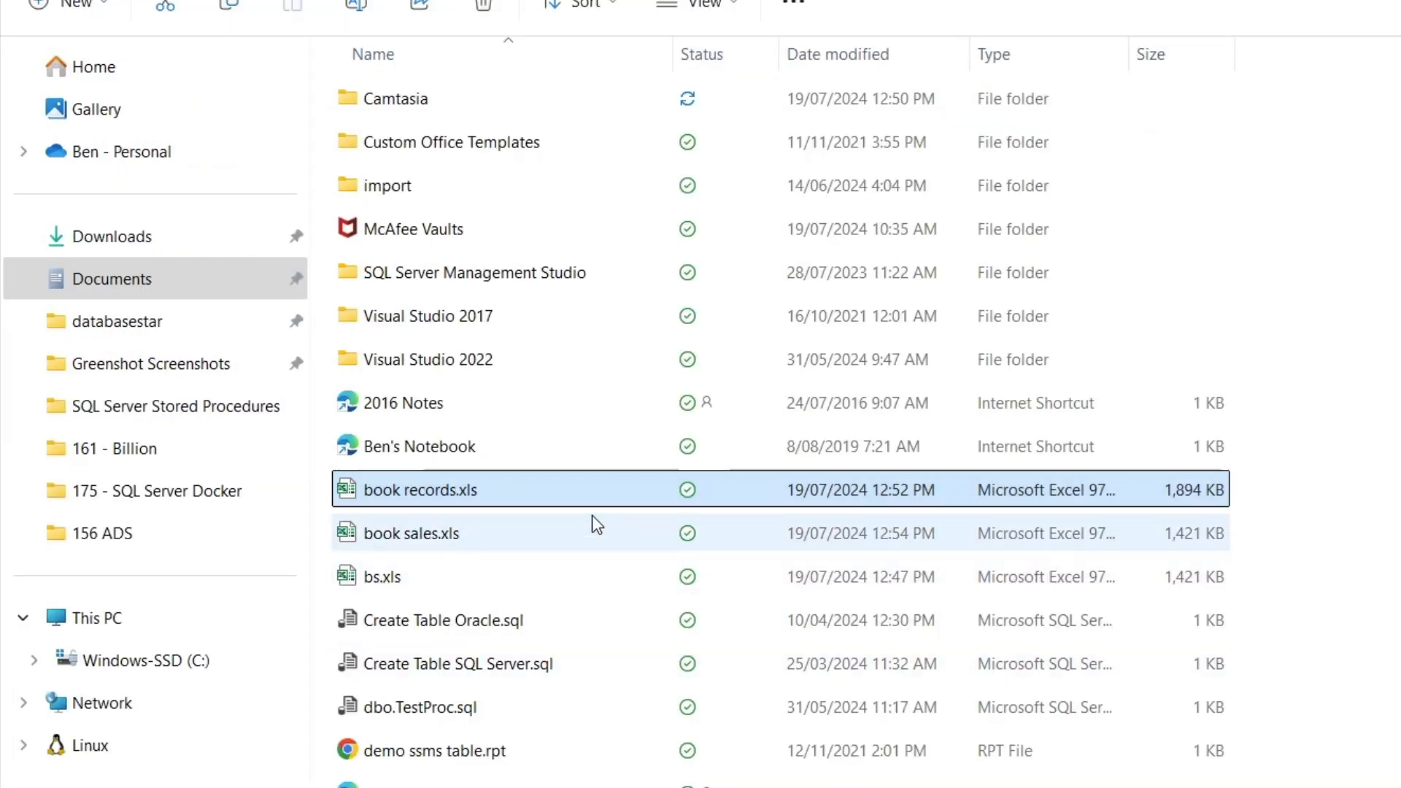
pyautogui.doubleClick(490, 531)
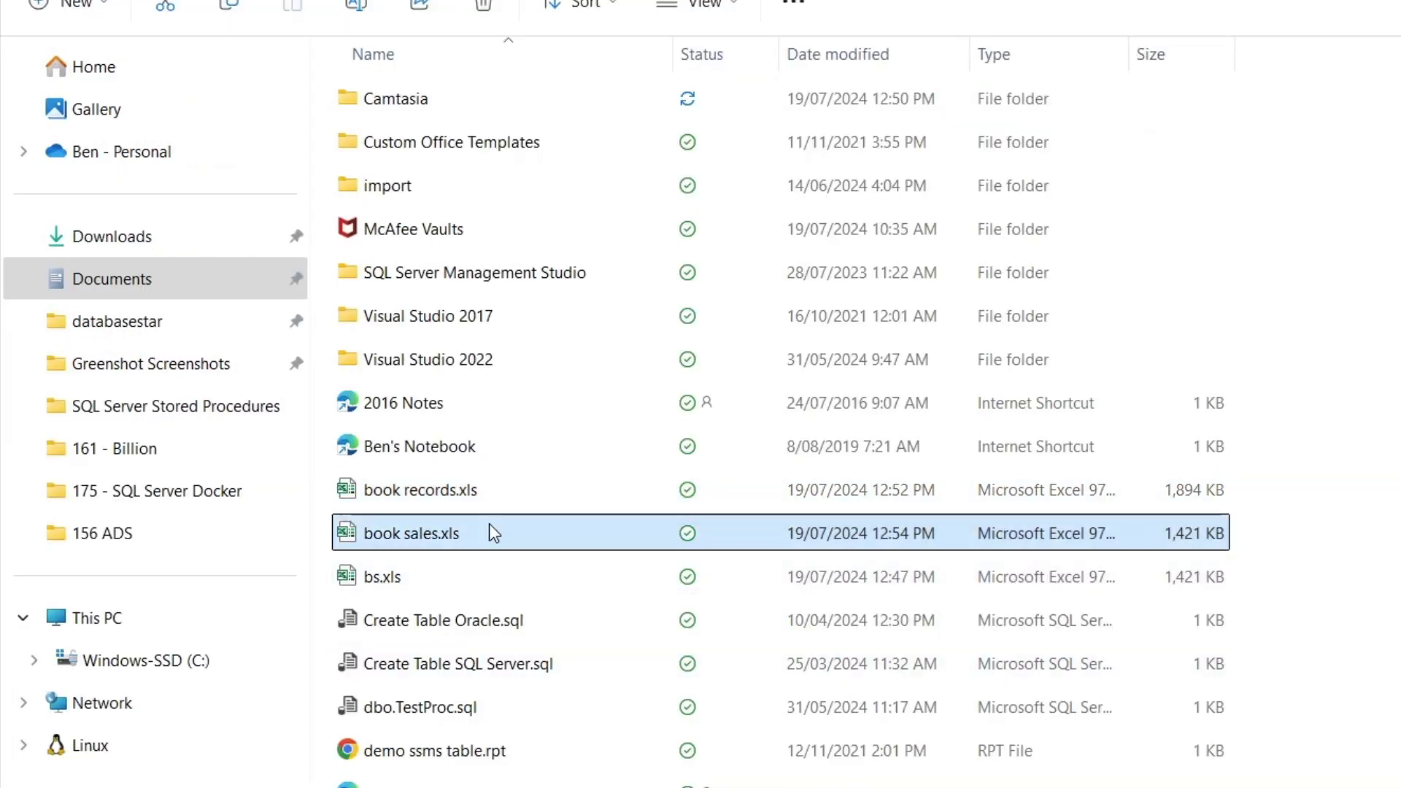